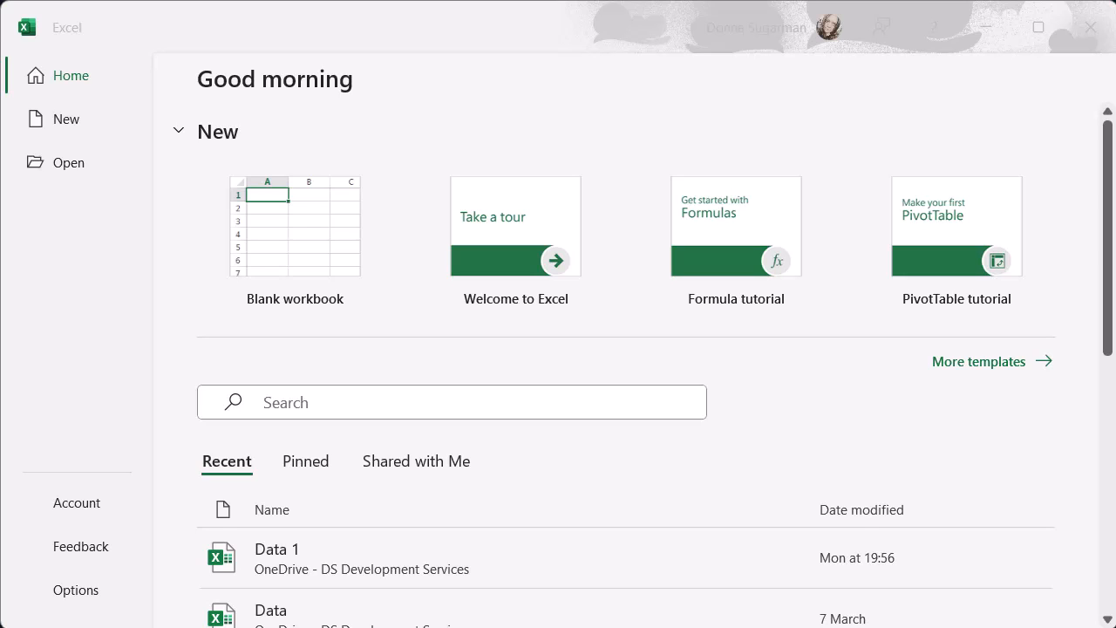
# - Create a new blank workbook
pyautogui.click(266, 225)
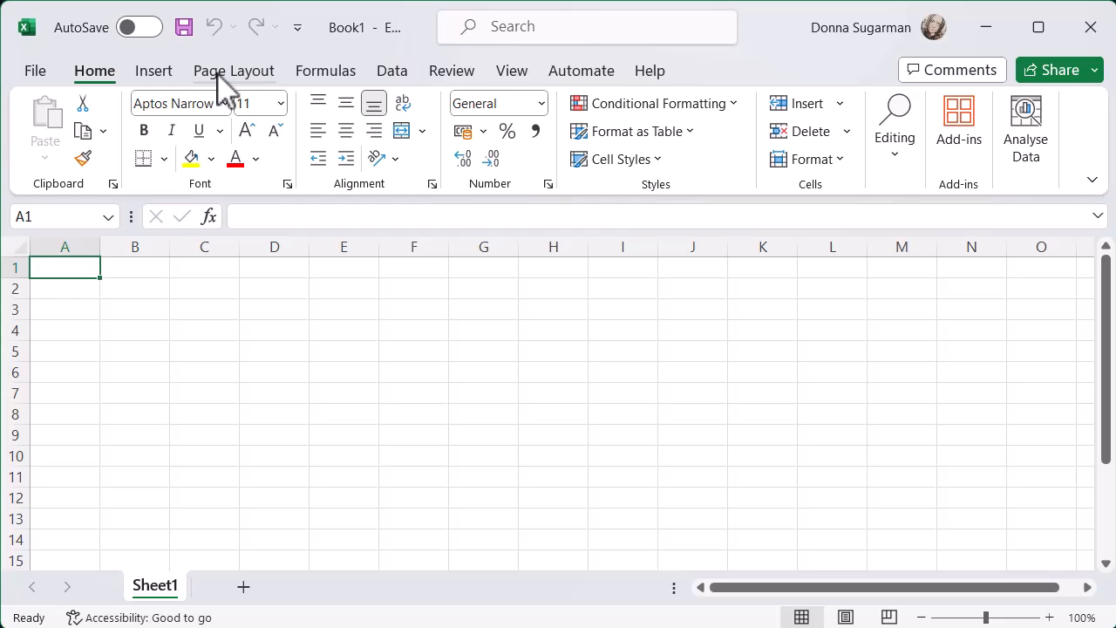
pyautogui.click(161, 79)
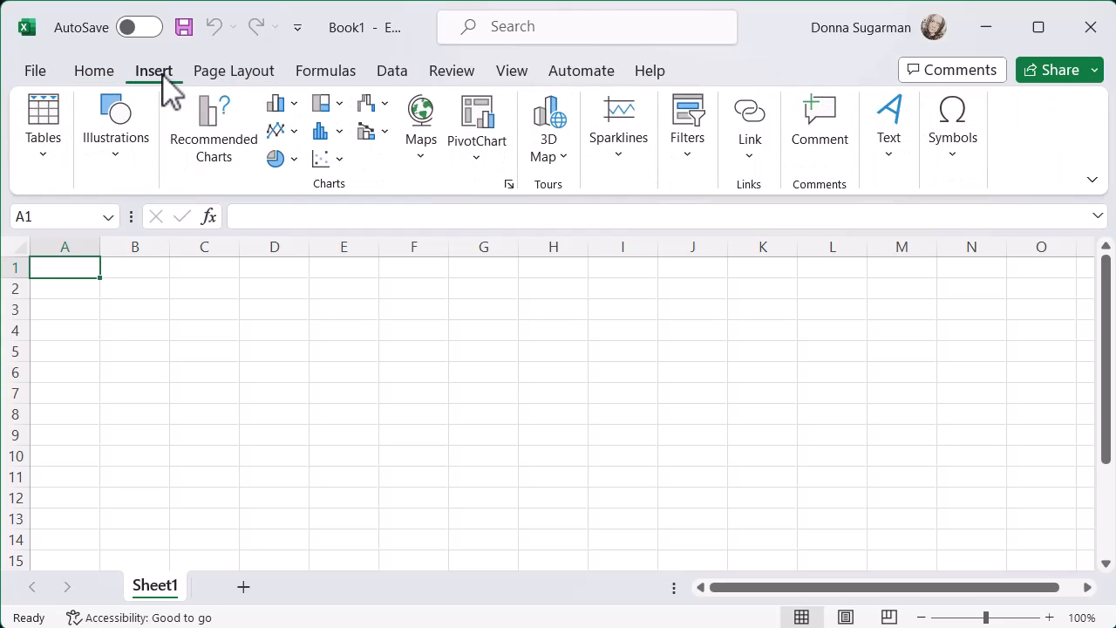
pyautogui.click(218, 77)
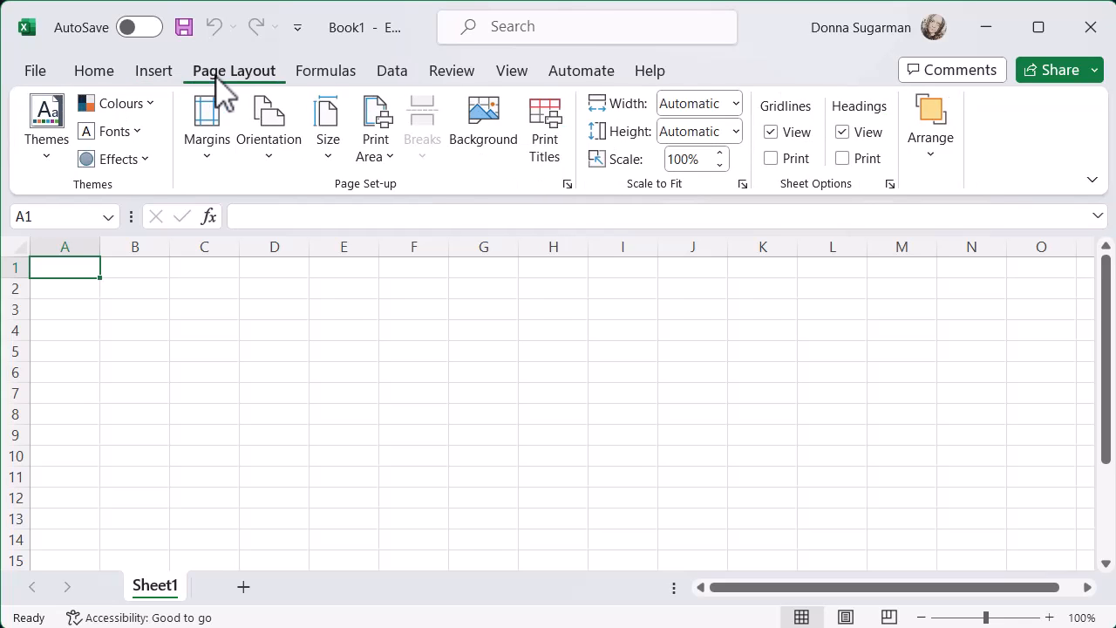
pyautogui.click(334, 76)
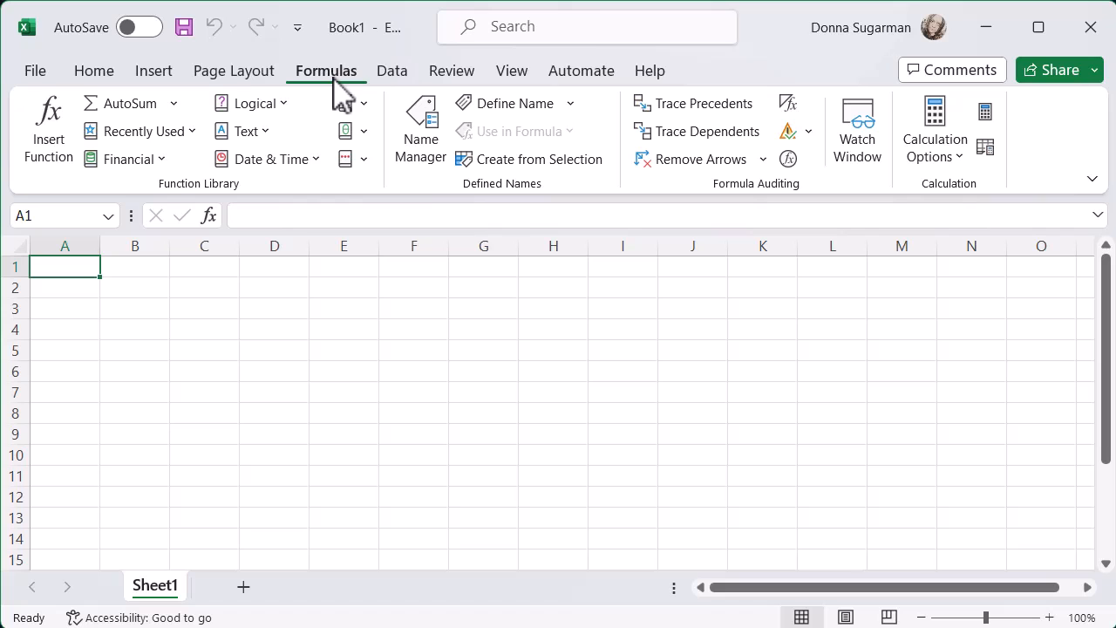
pyautogui.click(105, 83)
pyautogui.click(35, 73)
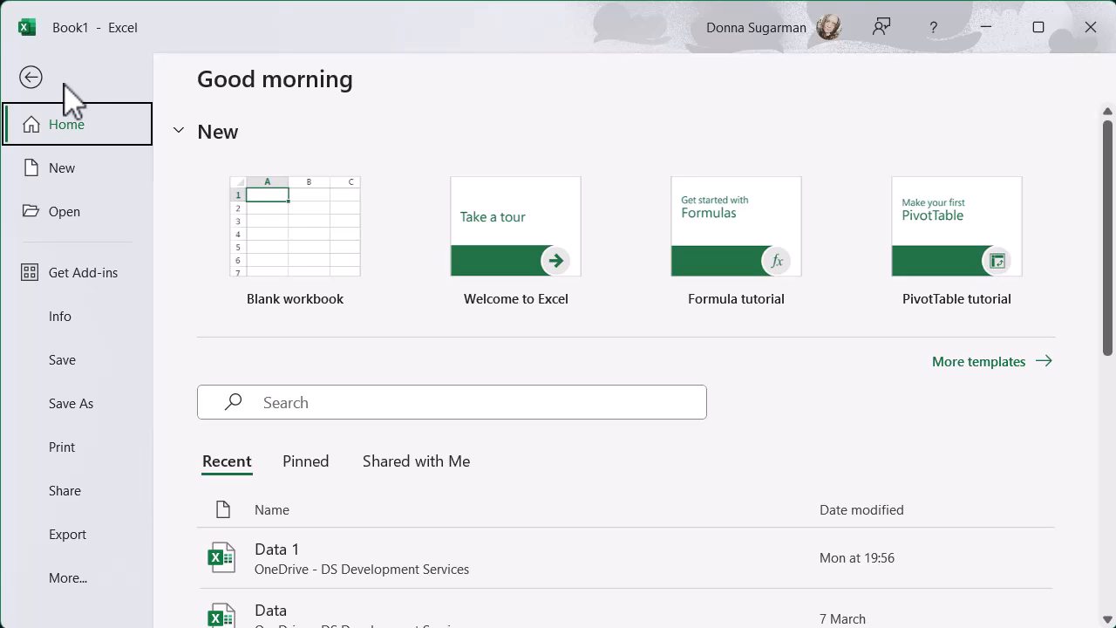
pyautogui.click(33, 81)
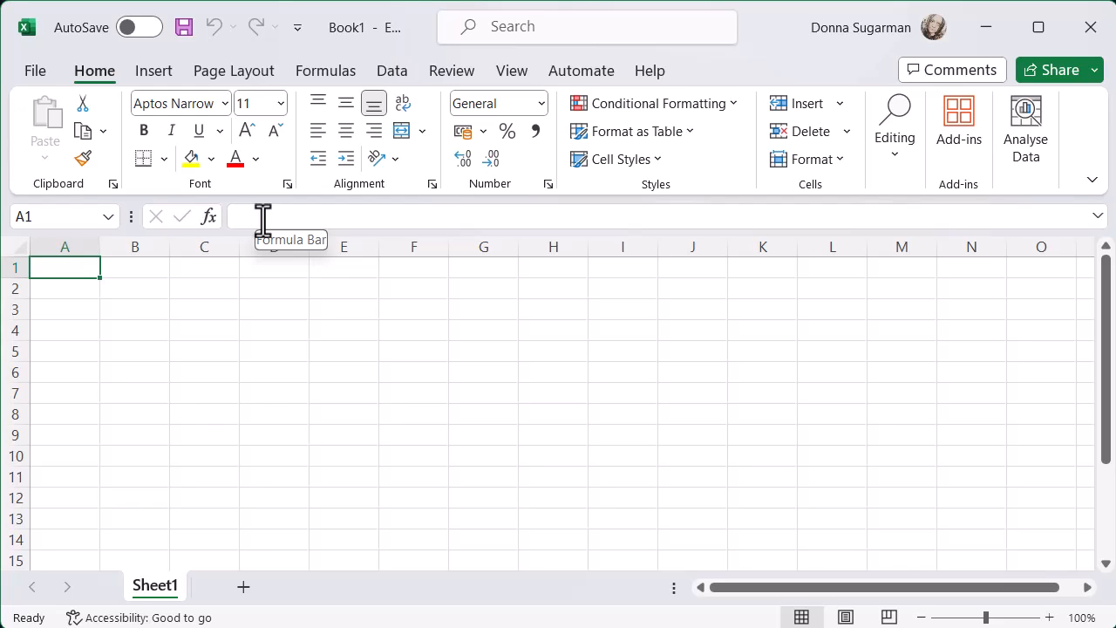
pyautogui.click(231, 369)
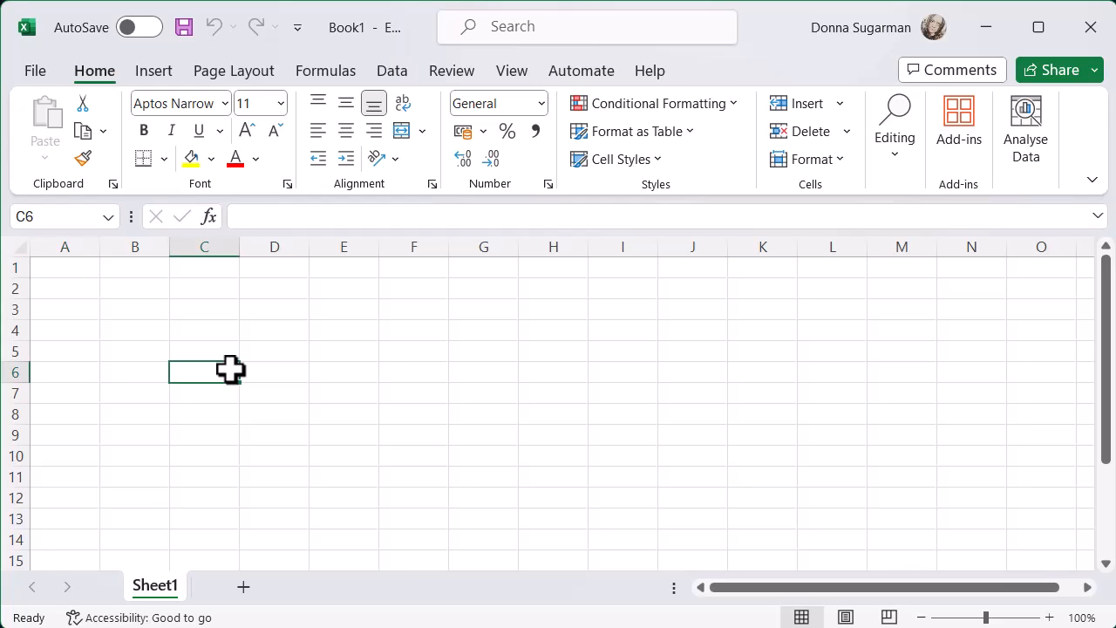
pyautogui.click(472, 325)
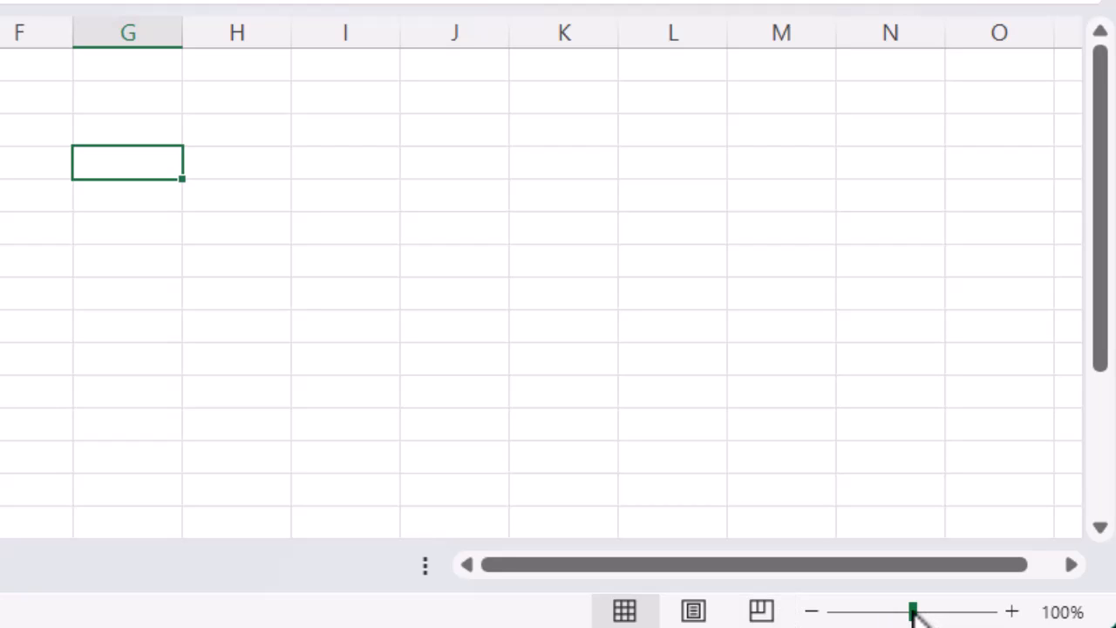
pyautogui.moveTo(913, 612)
pyautogui.mouseDown()
pyautogui.moveTo(943, 612)
pyautogui.moveTo(915, 612)
pyautogui.mouseUp()
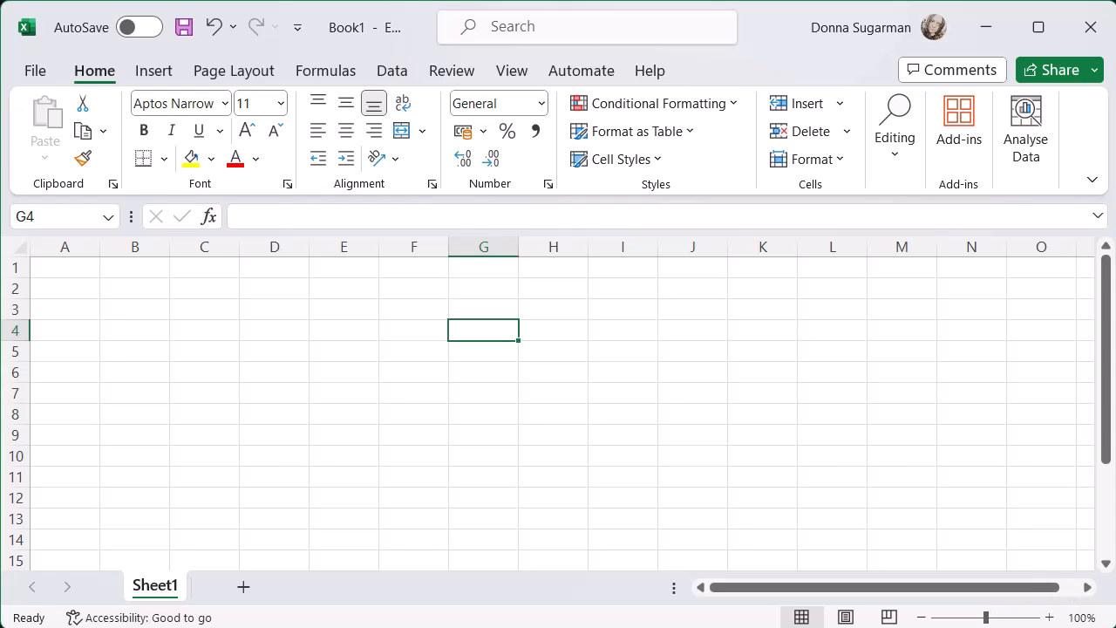
# - Collapse the ribbon to show only the tab names, and temporarily reveal the Home commands before returning to the sheet
pyautogui.click(1091, 179)
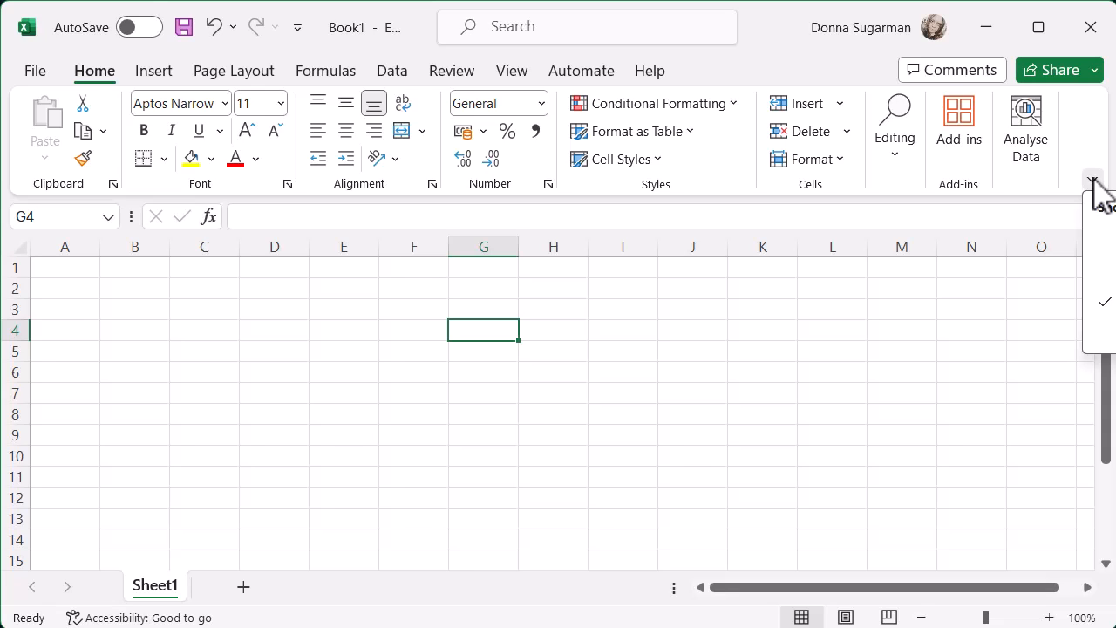
pyautogui.click(1100, 271)
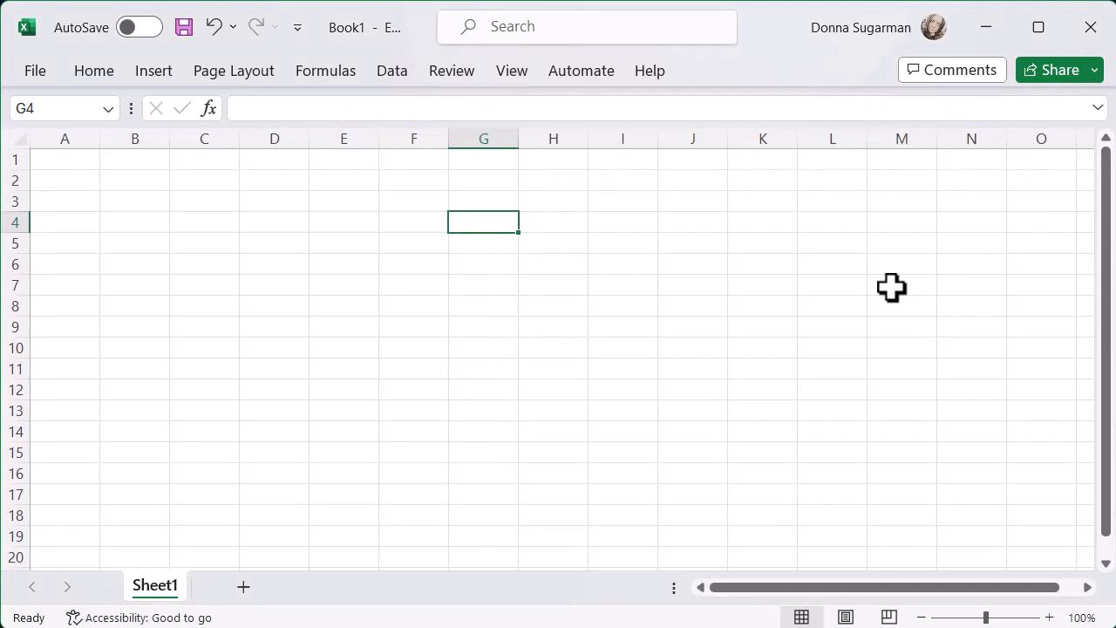
pyautogui.click(110, 71)
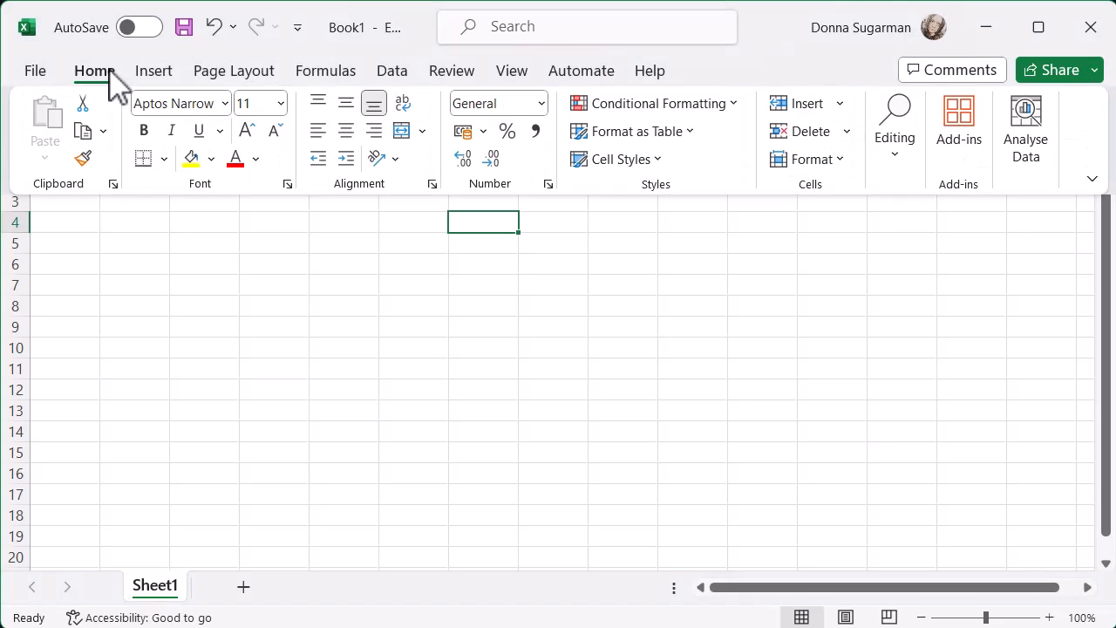
pyautogui.click(397, 264)
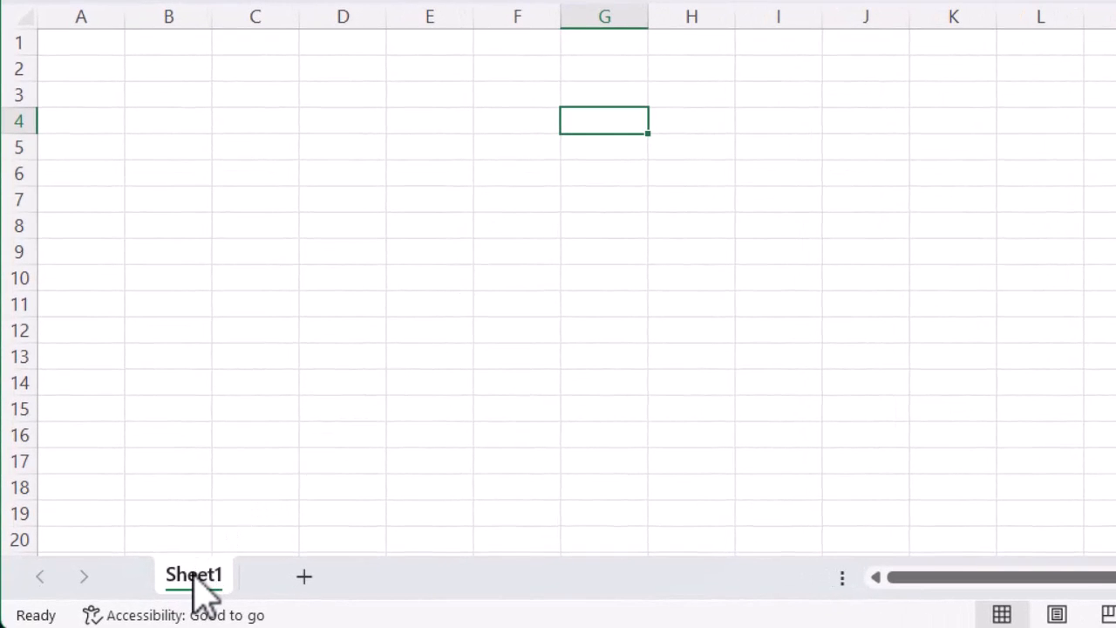
# - Set the Sheet1 tab colour to standard red and rename the sheet to Figures
pyautogui.rightClick(197, 585)
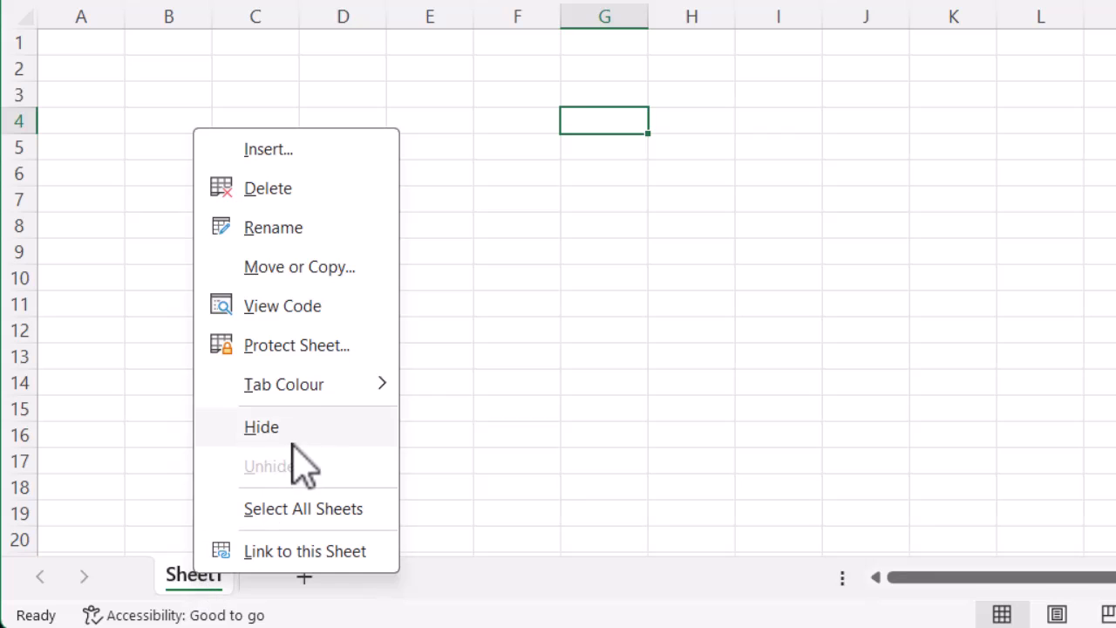
pyautogui.moveTo(305, 388)
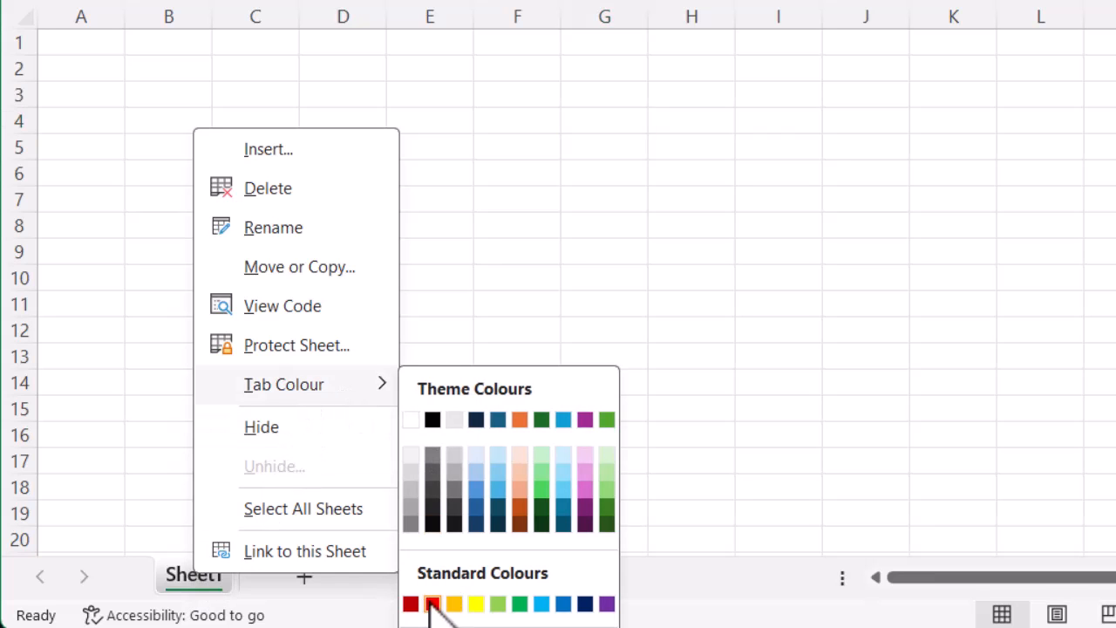
pyautogui.click(431, 604)
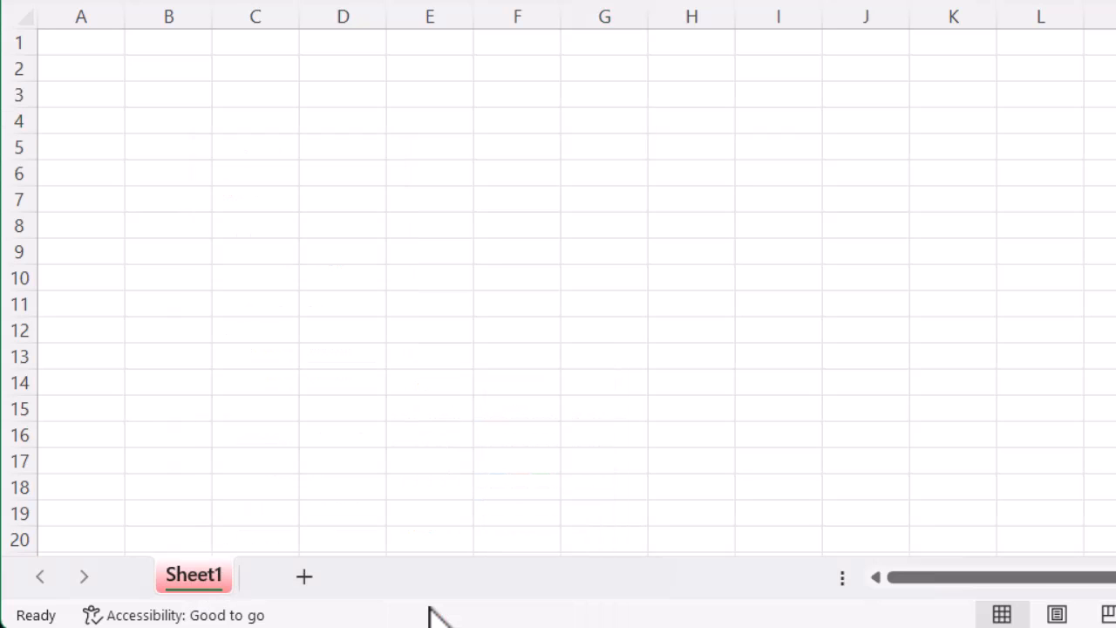
pyautogui.rightClick(190, 587)
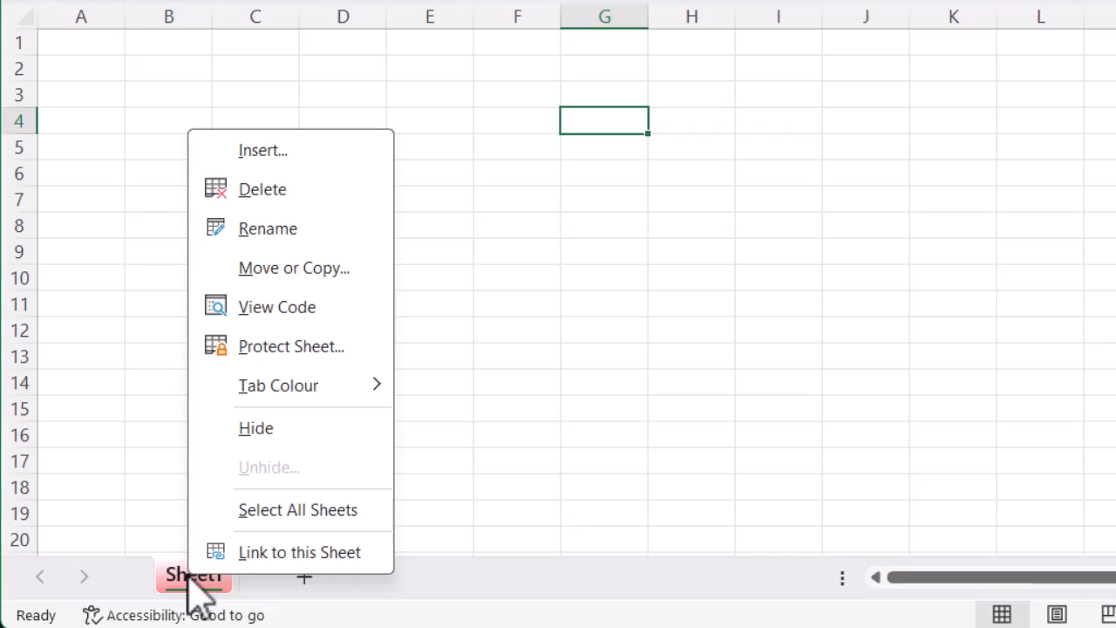
pyautogui.click(258, 230)
pyautogui.write('Figures')
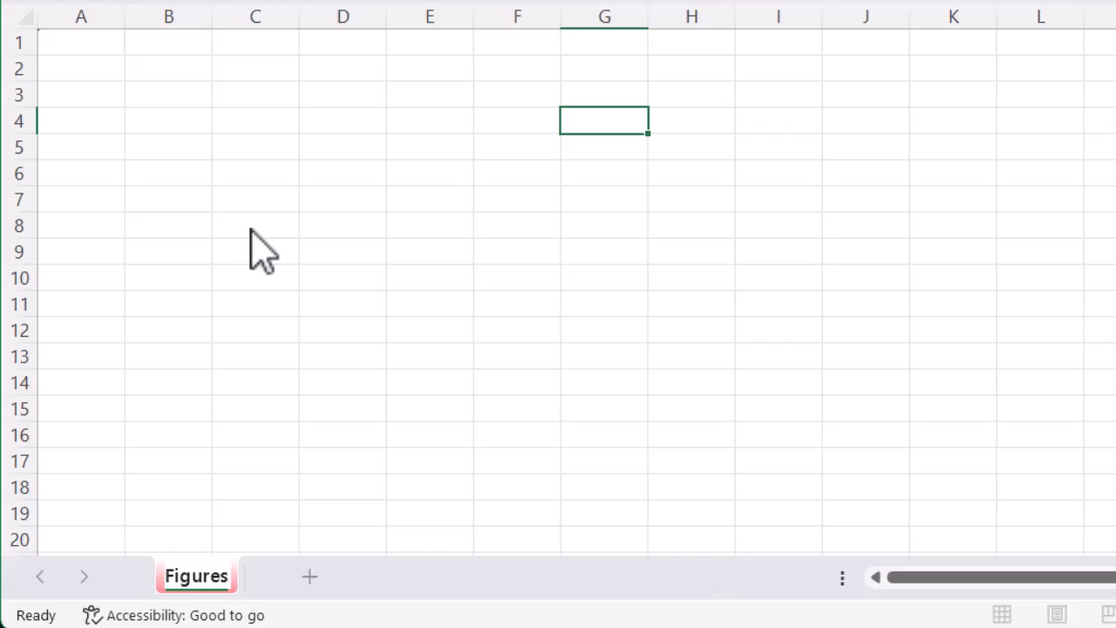
pyautogui.click(351, 352)
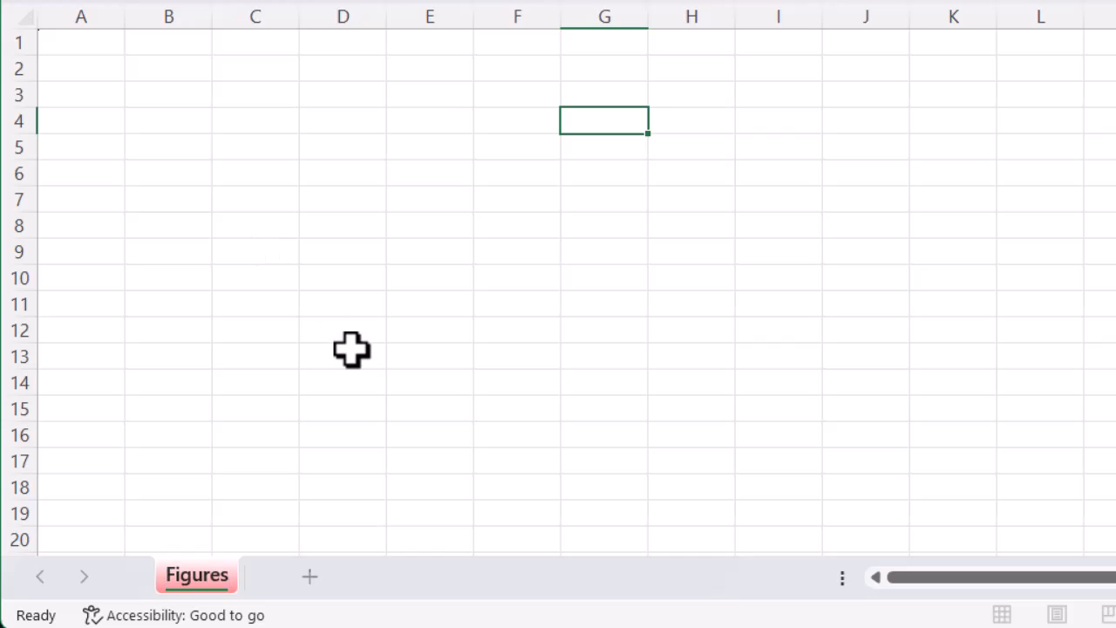
# - Add a second worksheet and give its tab the dark teal-blue theme colour
pyautogui.click(309, 578)
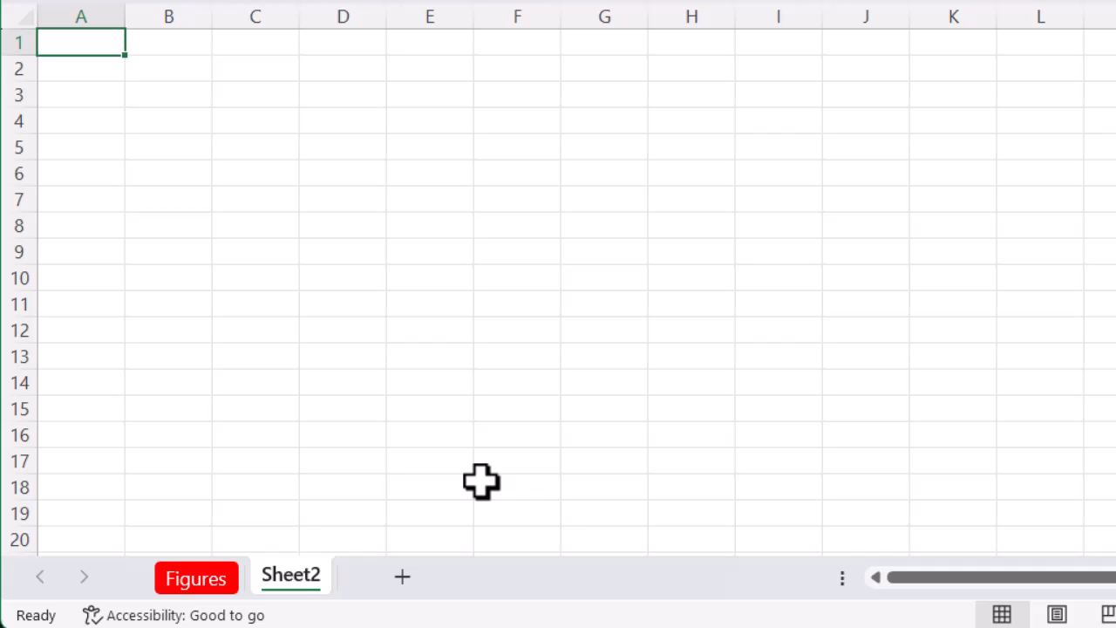
pyautogui.rightClick(295, 577)
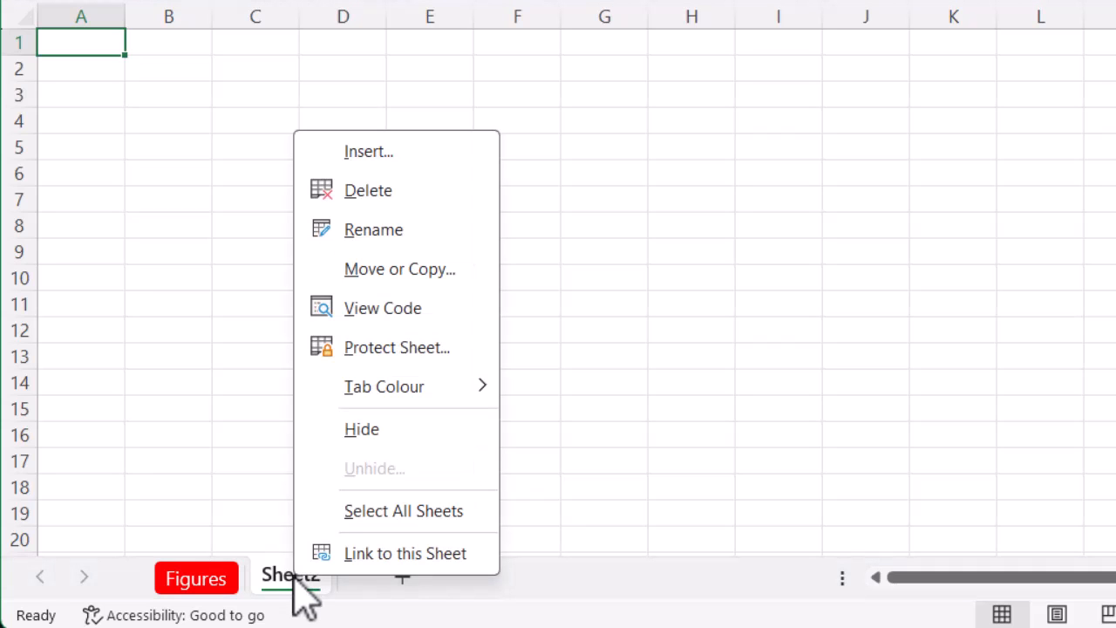
pyautogui.moveTo(392, 389)
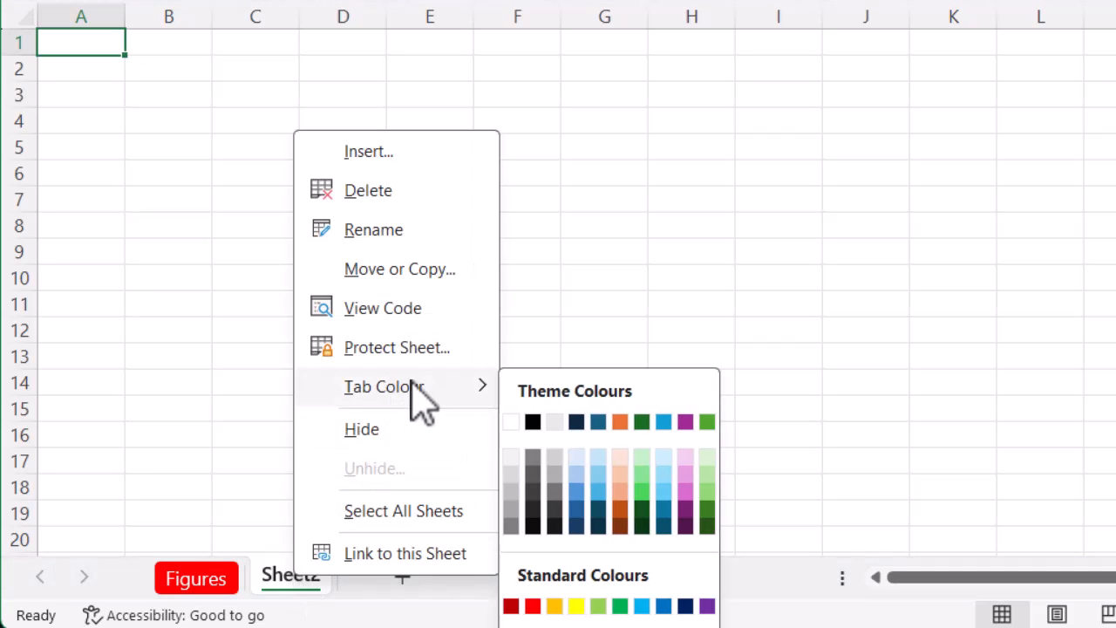
pyautogui.click(575, 421)
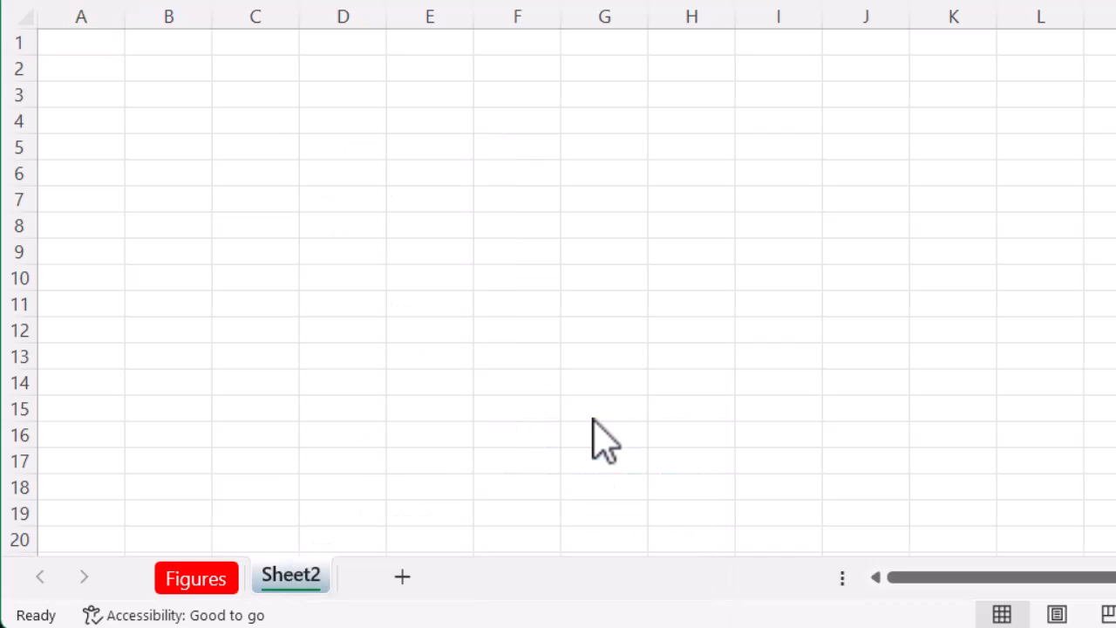
# - Rename Sheet2 to Dates
pyautogui.rightClick(311, 577)
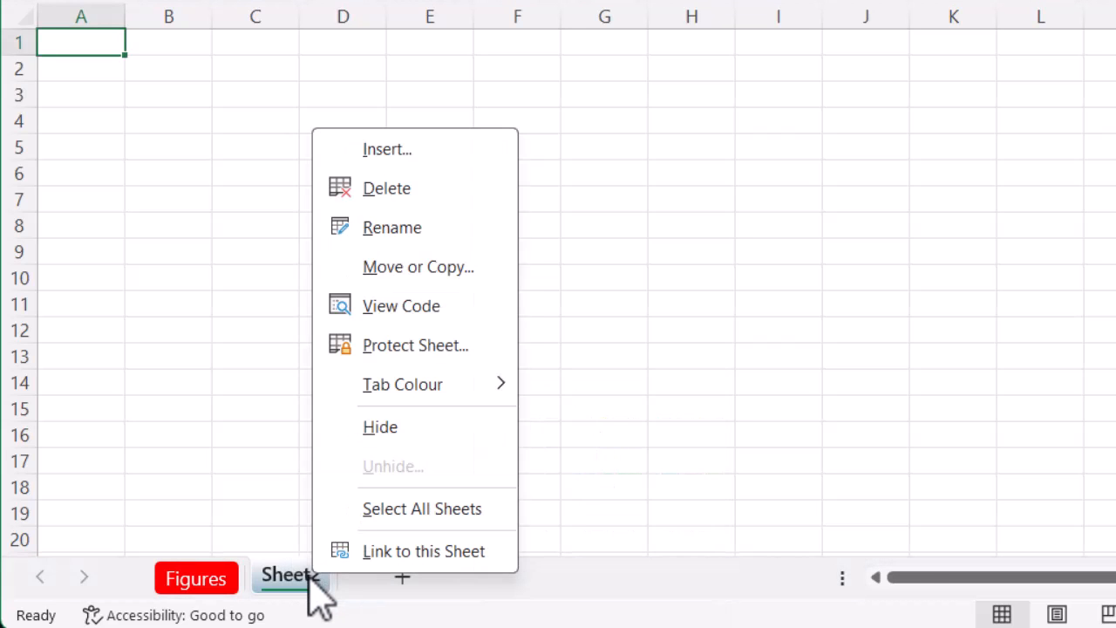
pyautogui.click(390, 229)
pyautogui.write('Dates')
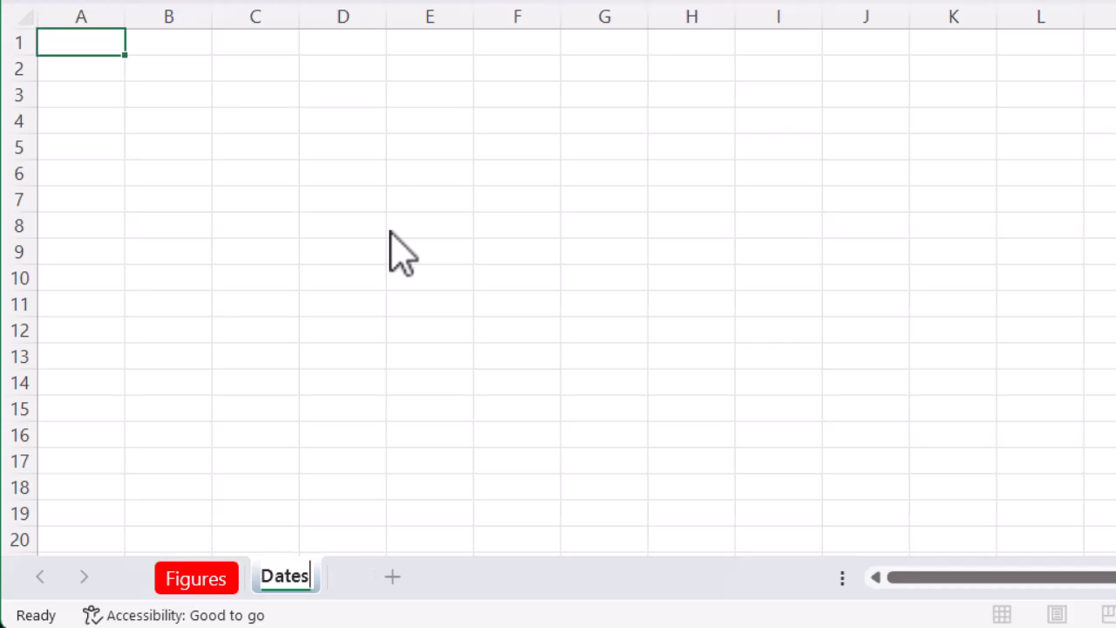
pyautogui.press('Return')
pyautogui.click(472, 348)
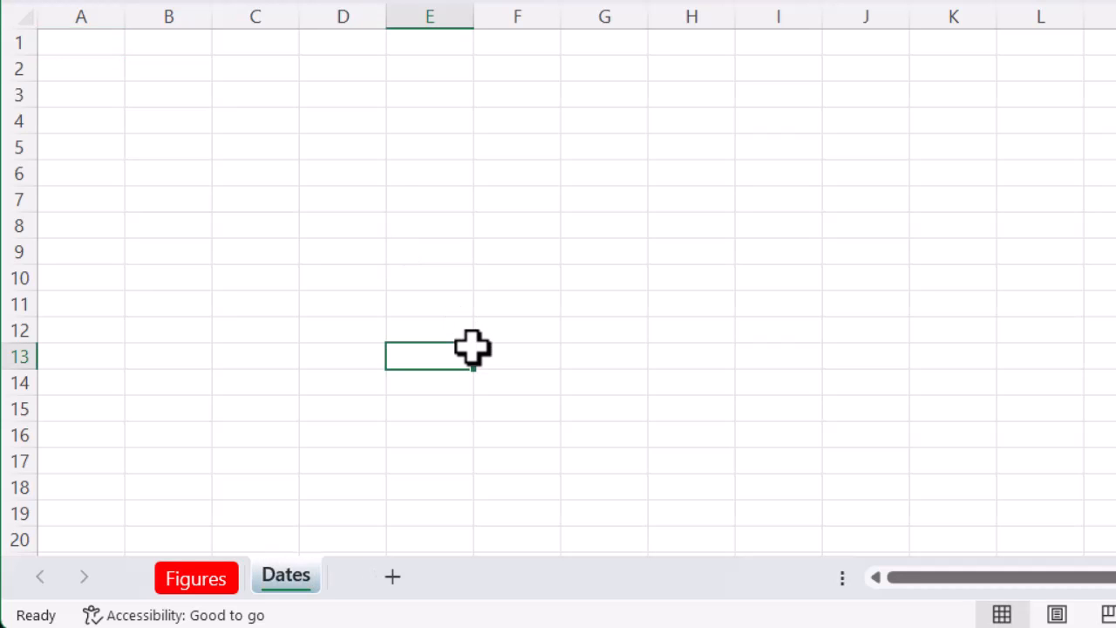
# - Add a third worksheet after Dates and delete it again
pyautogui.click(392, 577)
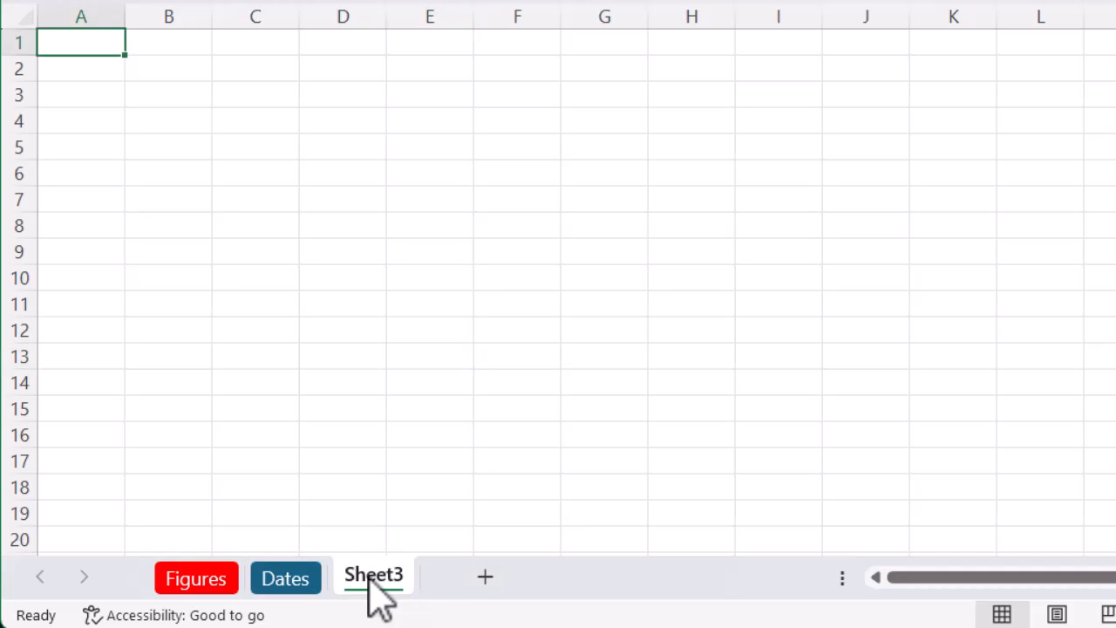
pyautogui.rightClick(373, 578)
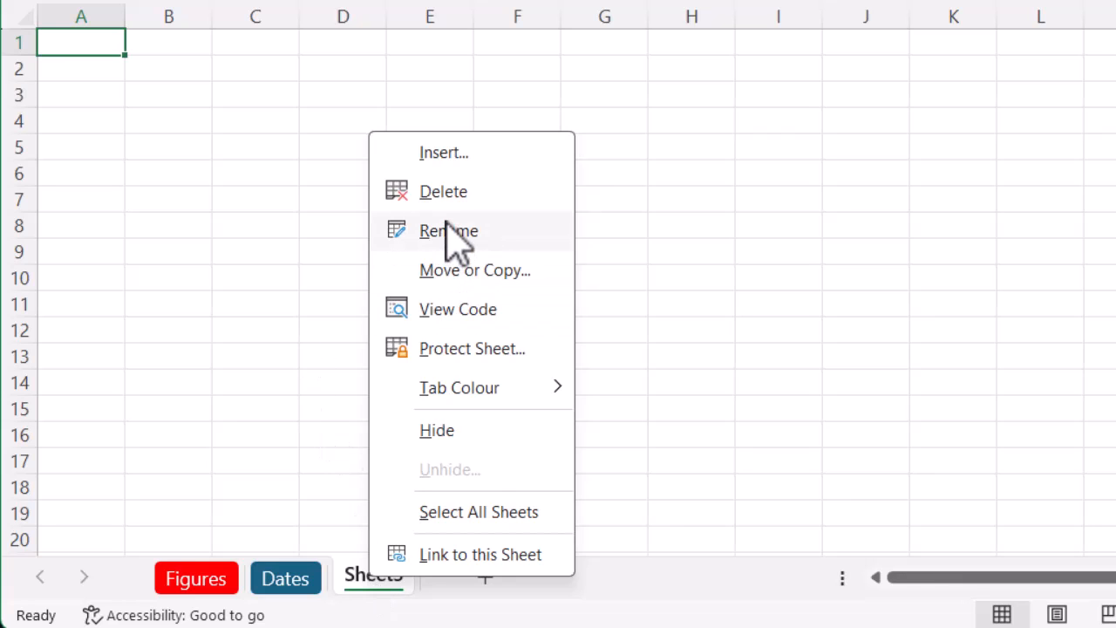
pyautogui.click(446, 192)
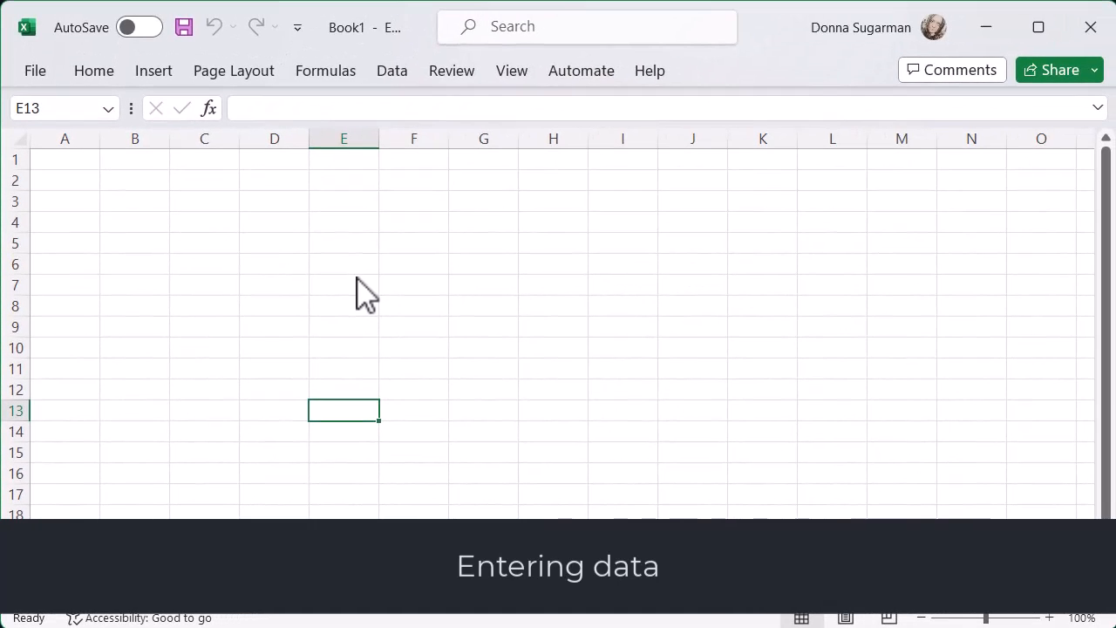
# - Zoom the Dates sheet in to 160%
pyautogui.click(95, 213)
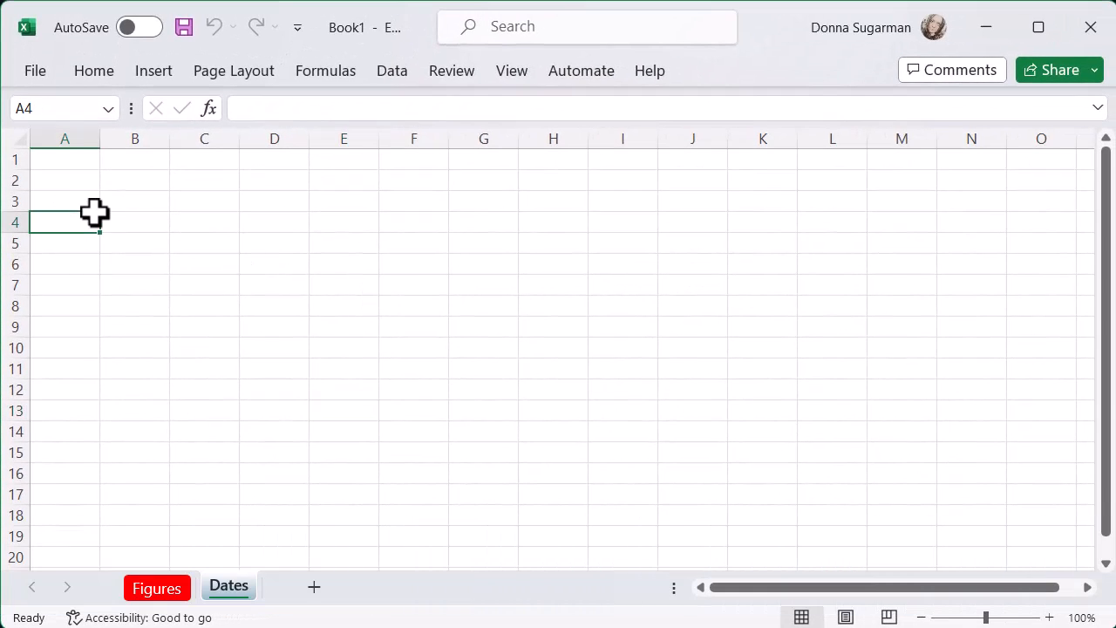
pyautogui.click(1049, 618)
pyautogui.click(1049, 618)
pyautogui.click(1049, 617)
pyautogui.click(1049, 617)
pyautogui.click(1049, 617)
pyautogui.click(1049, 617)
# - Enter the column headings Name in cell A1 and Hours in cell B1 of the Dates sheet
pyautogui.click(118, 176)
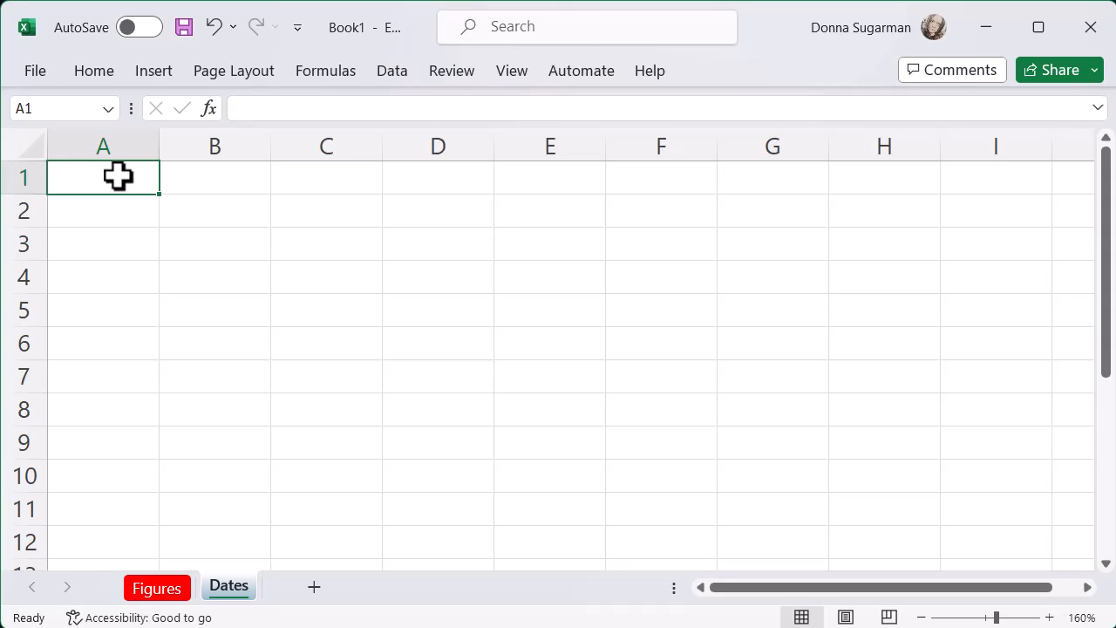
pyautogui.write('Names')
pyautogui.press('BackSpace')
pyautogui.press('Tab')
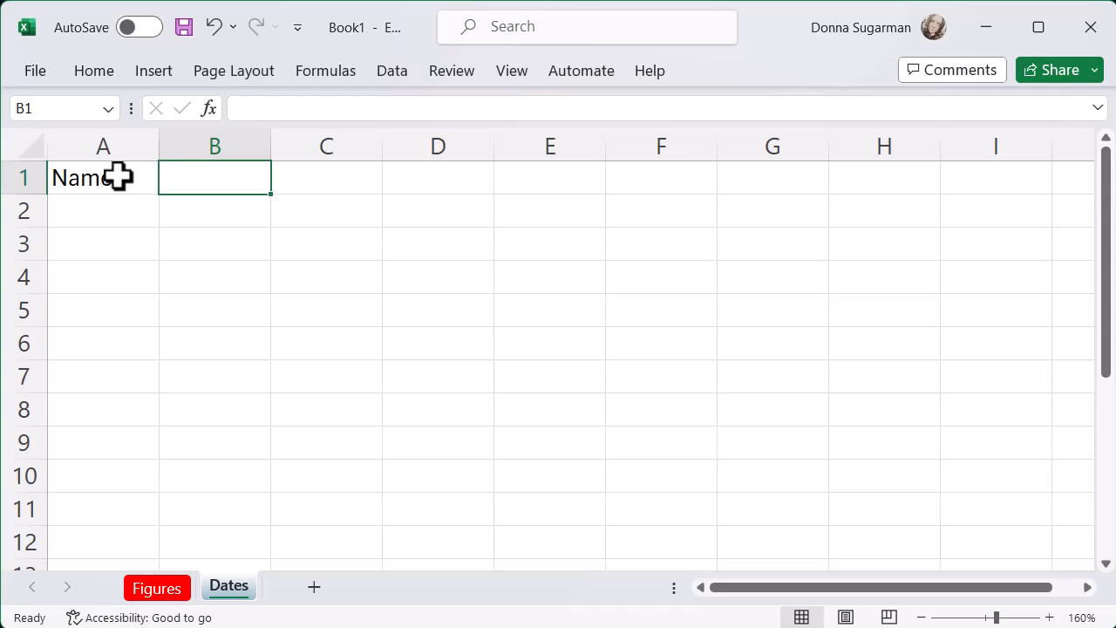
pyautogui.write('Hours')
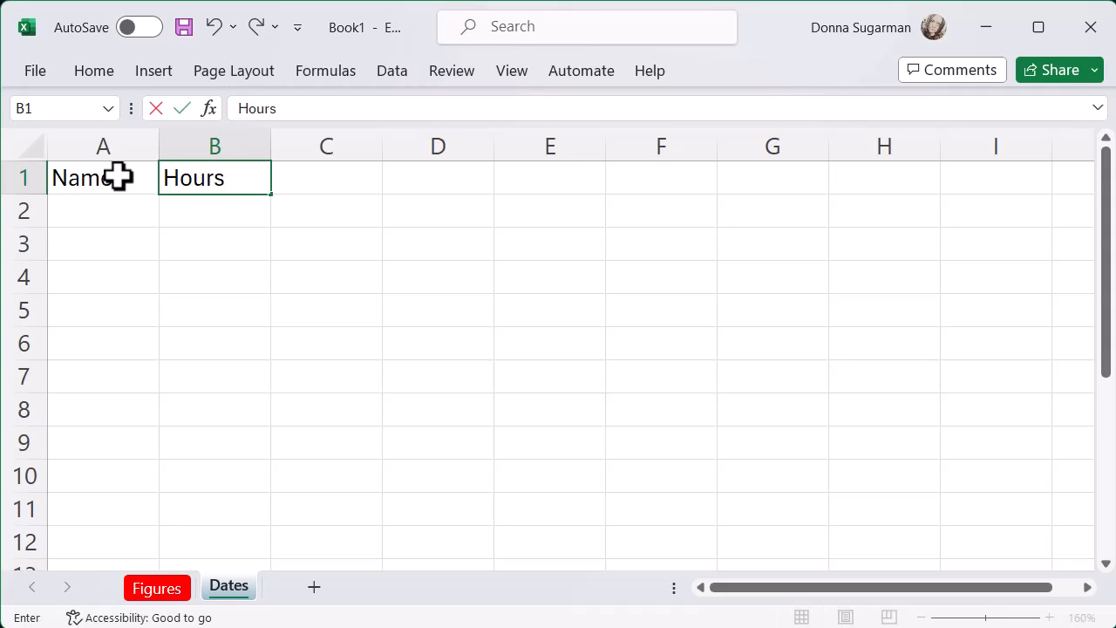
pyautogui.press('Return')
# - Enter the first person's name in cell A2 below the Name heading
pyautogui.press('Left')
pyautogui.write('John')
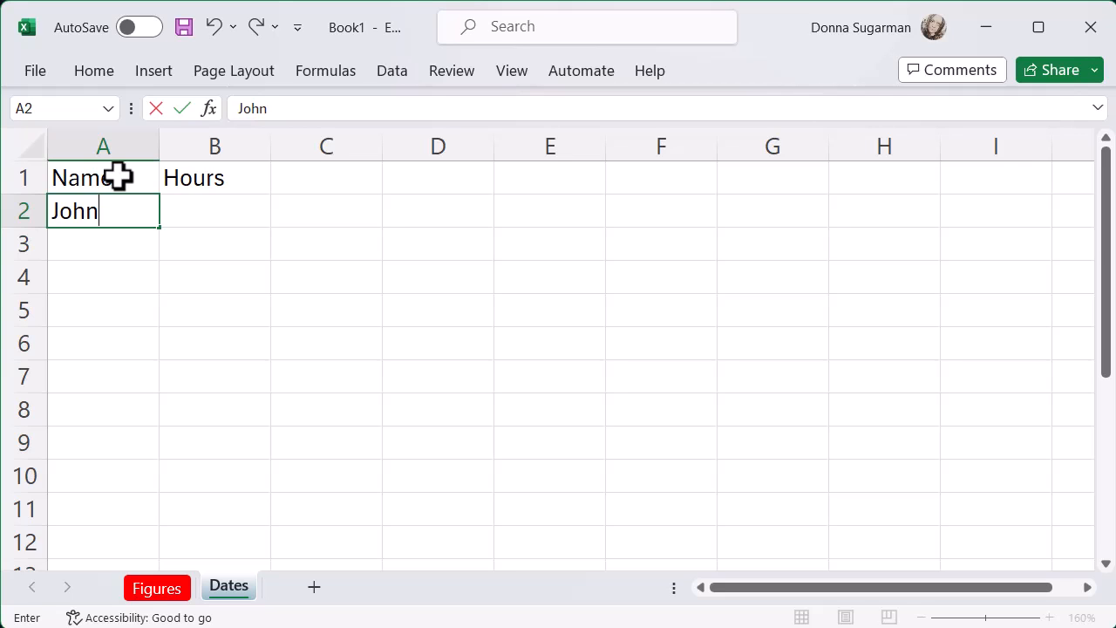
pyautogui.click(141, 273)
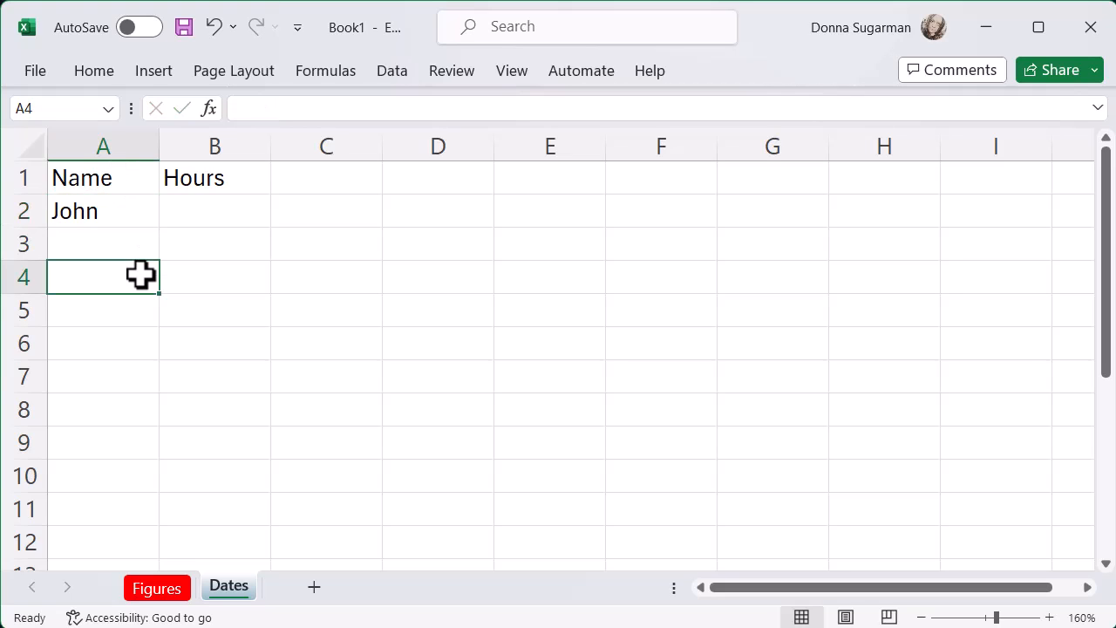
# - Move the active cell up to A3, across to B3 and B2, and back to A3, repeating the loop
pyautogui.press('Up')
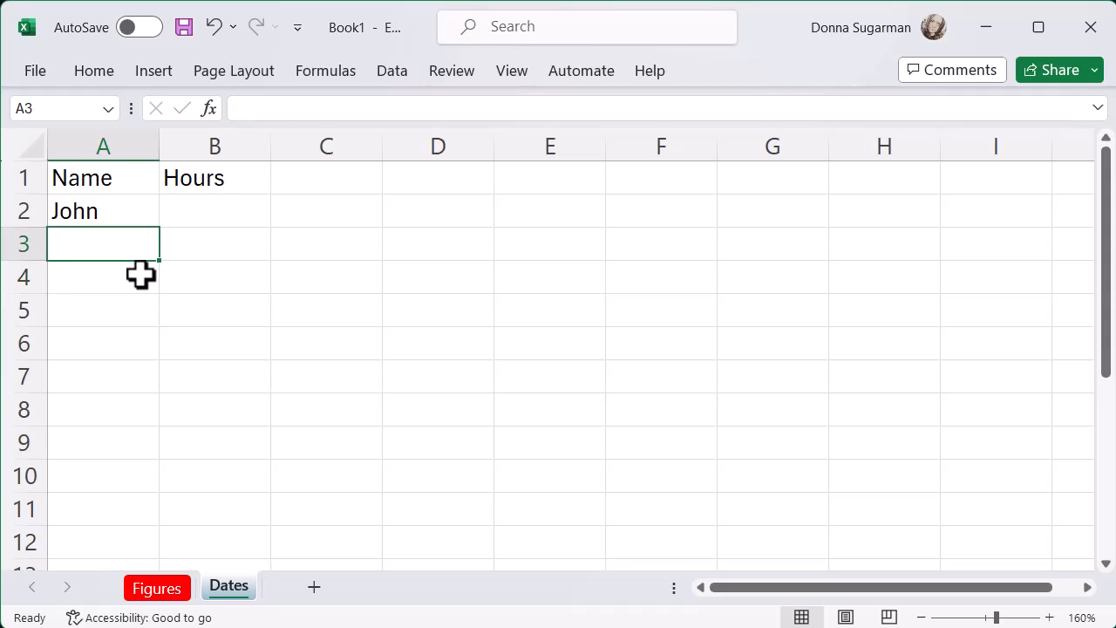
pyautogui.press('Right')
pyautogui.press('Up')
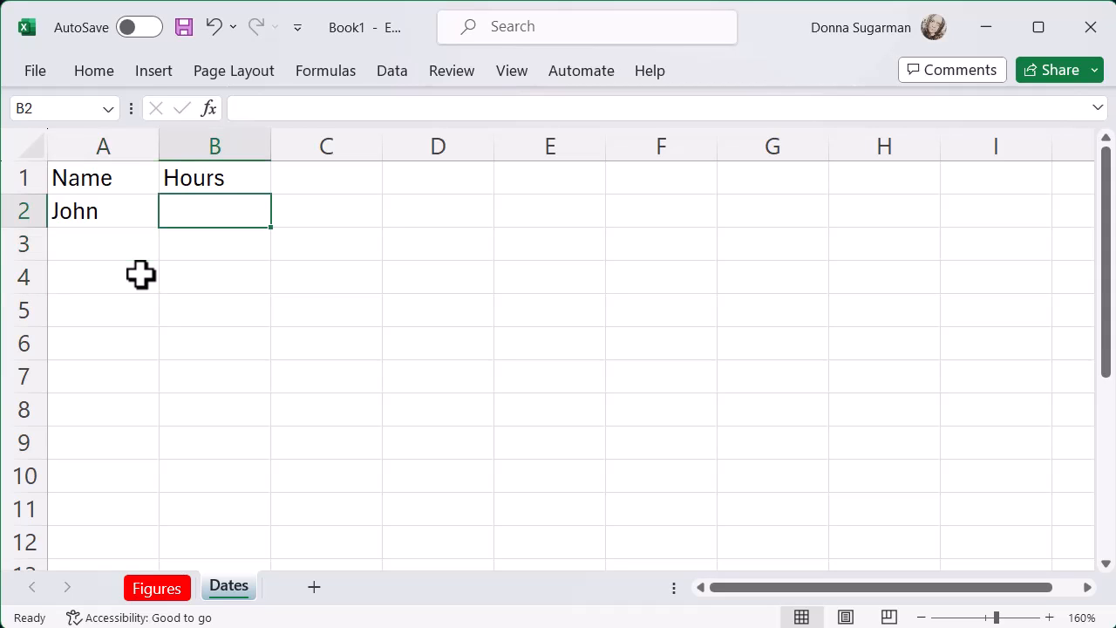
pyautogui.press('Down')
pyautogui.press('Left')
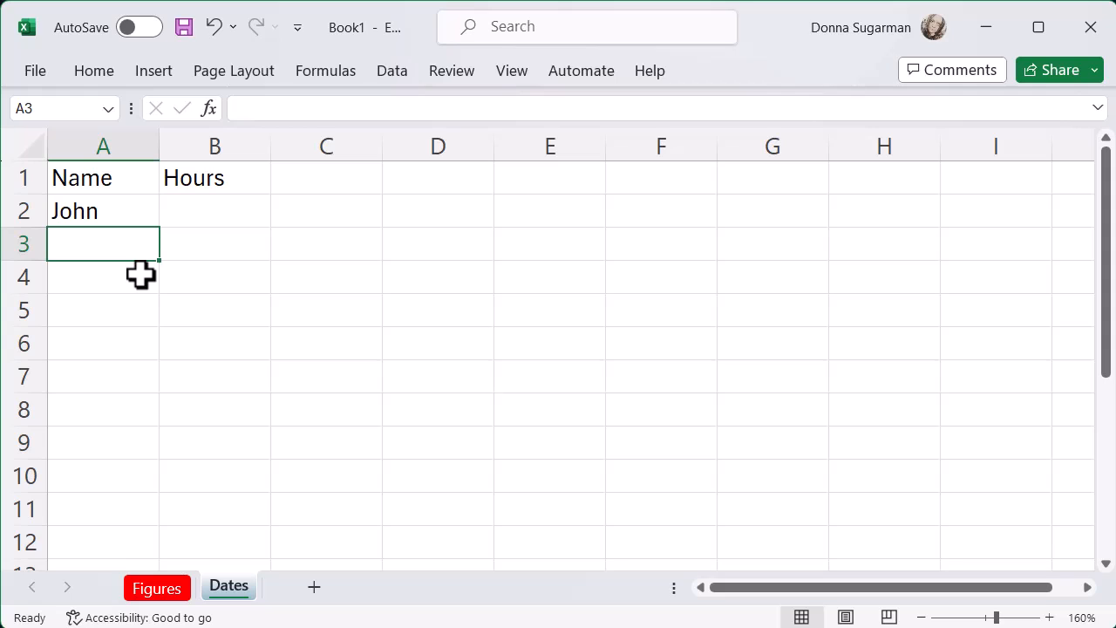
pyautogui.press('Right')
pyautogui.press('Up')
pyautogui.press('Down')
pyautogui.press('Left')
# - Enter the second and third people's names in cells A3 and A4
pyautogui.write('Sarah')
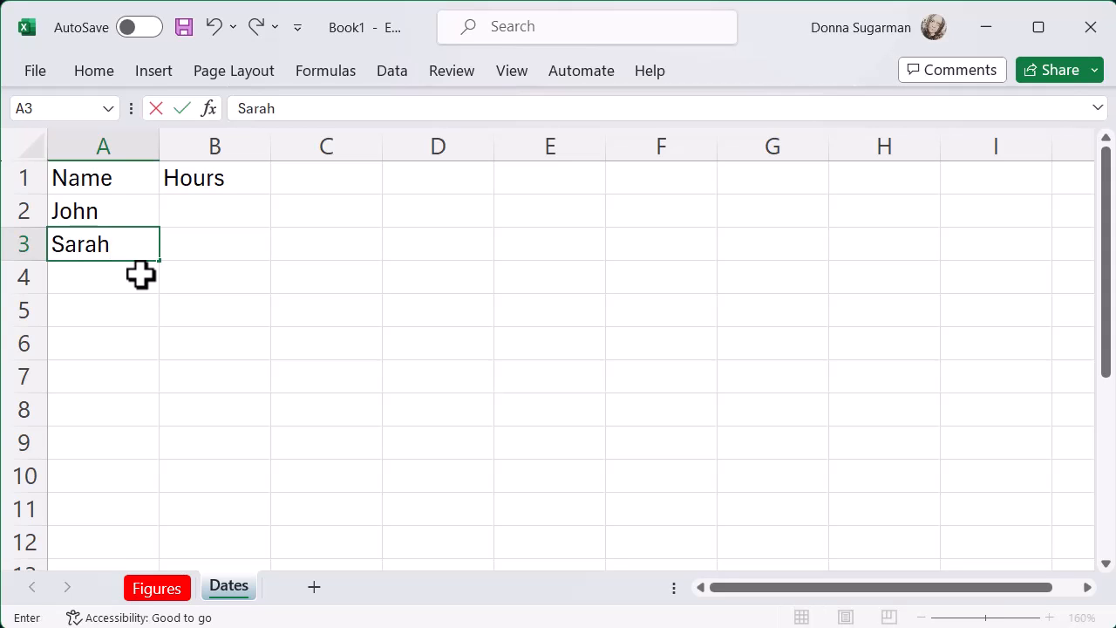
pyautogui.press('Return')
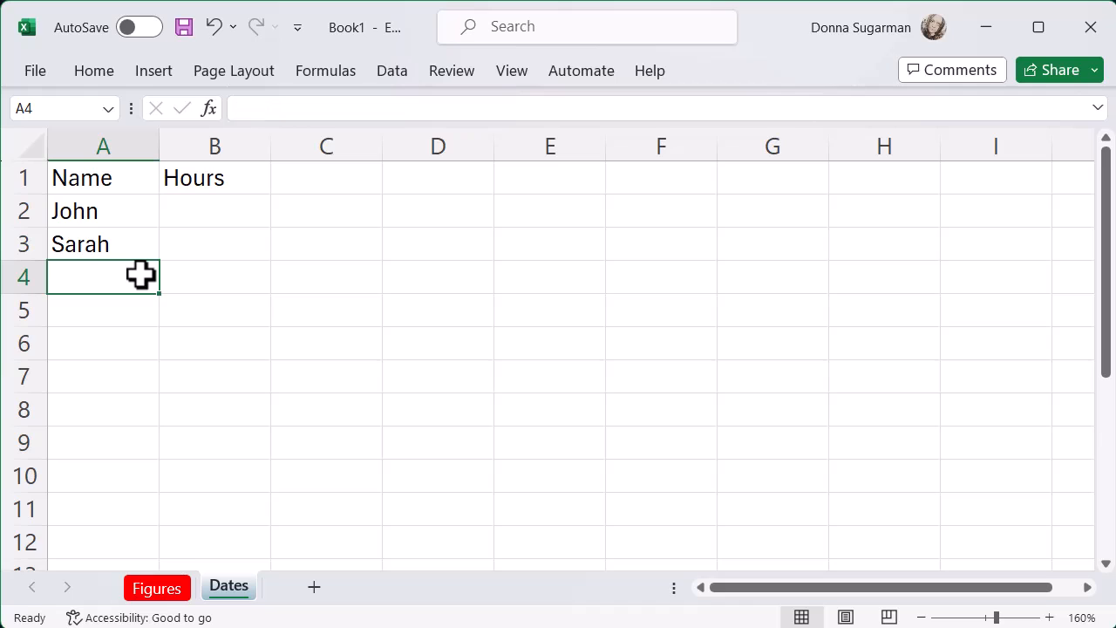
pyautogui.write('Louise')
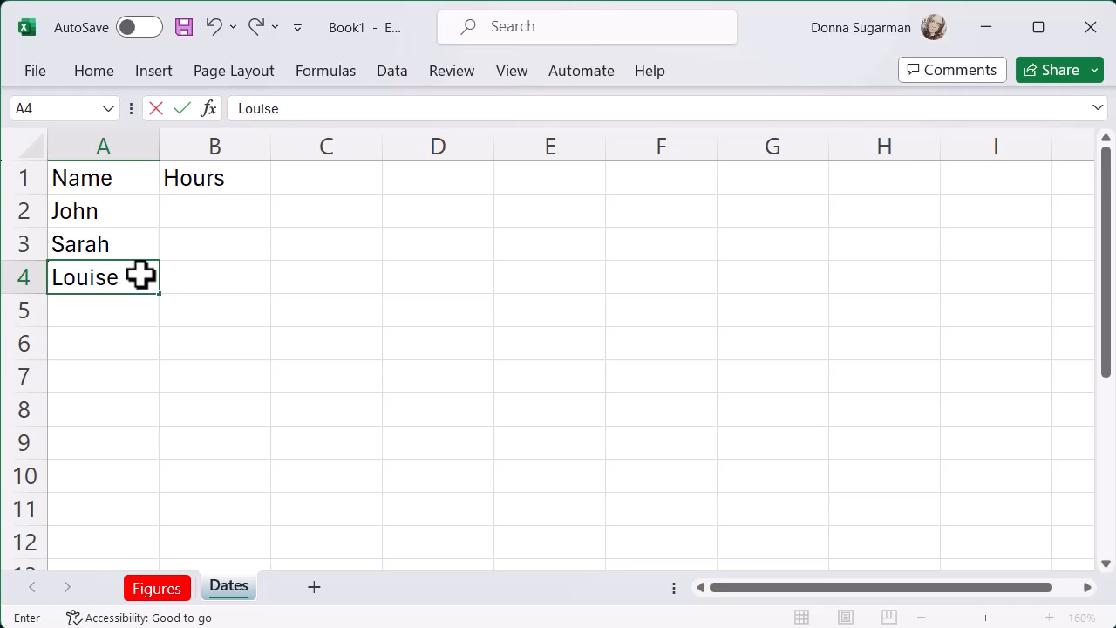
pyautogui.press('Tab')
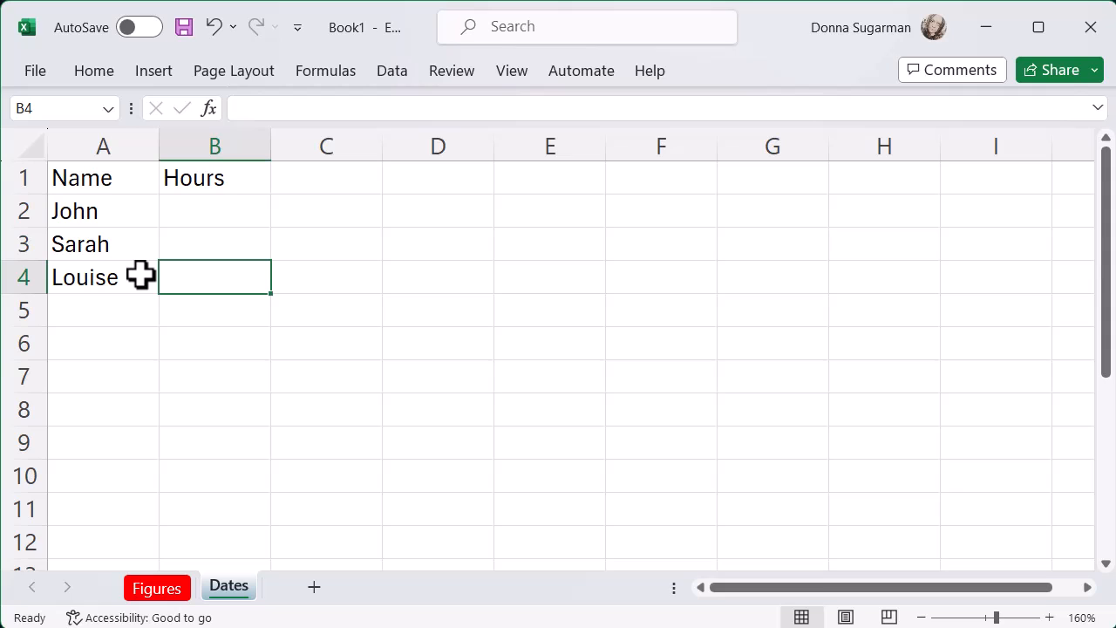
# - Enter the hours 23, 21 and 20 in cells B2 to B4 beside the three names
pyautogui.press('Up')
pyautogui.press('Up')
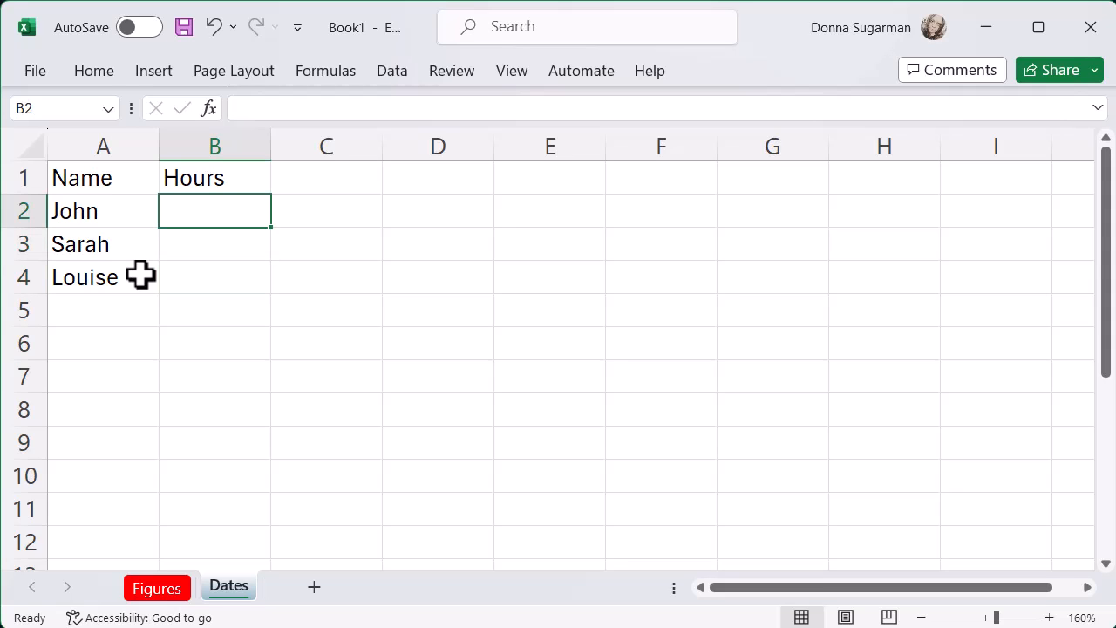
pyautogui.write('23')
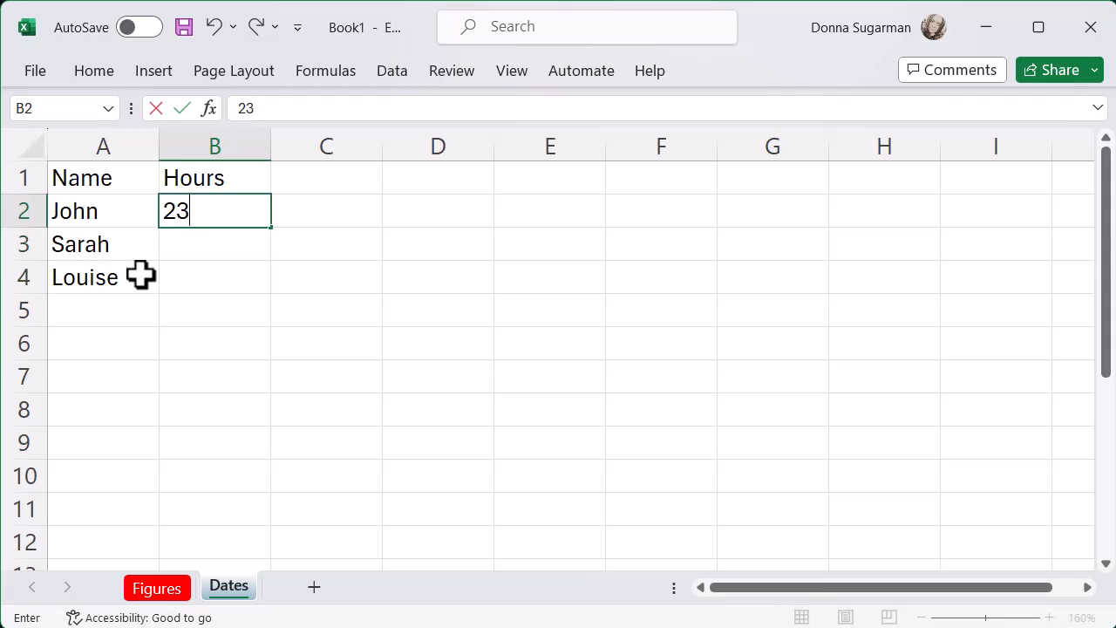
pyautogui.press('Return')
pyautogui.write('21')
pyautogui.press('Return')
pyautogui.write('20')
pyautogui.press('Return')
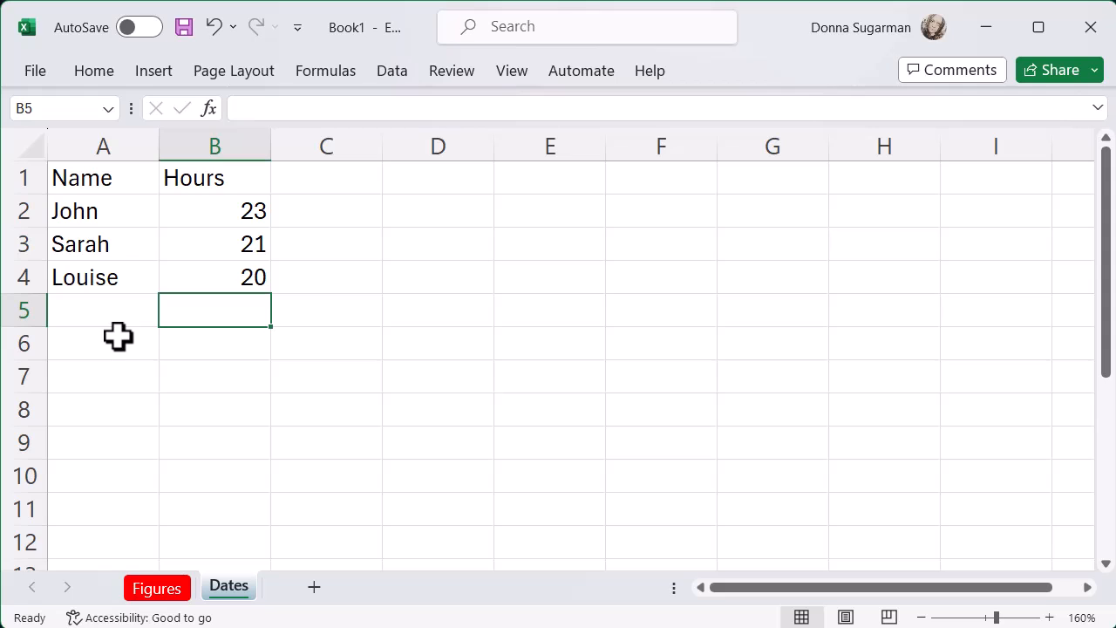
pyautogui.click(169, 424)
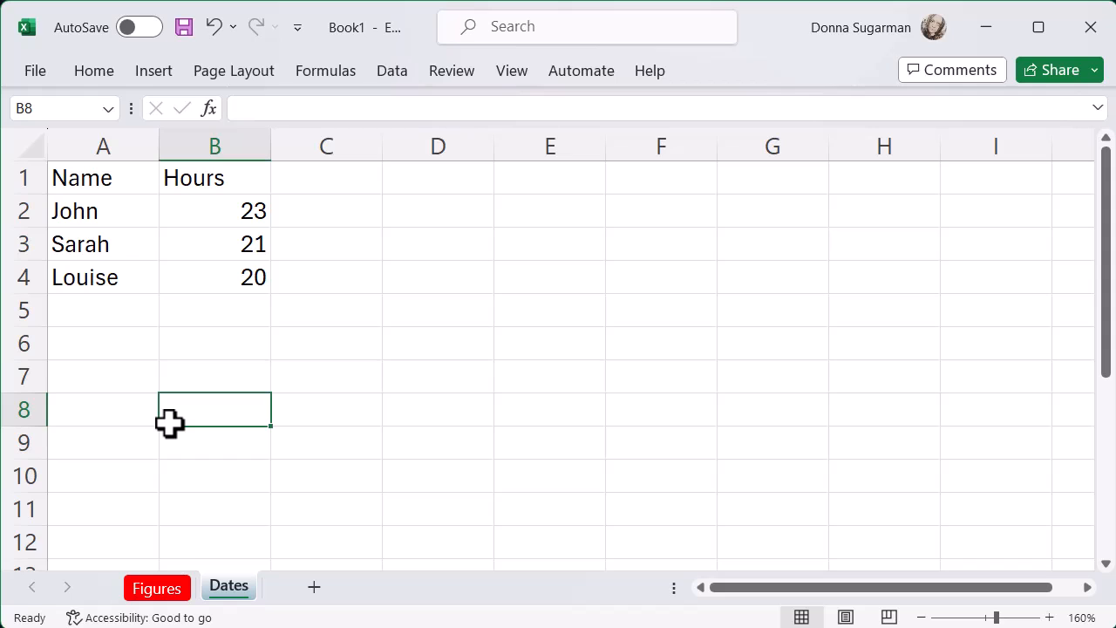
# - Enter the formula =40-B2 in cell C2 and fill it down to C4
pyautogui.click(304, 207)
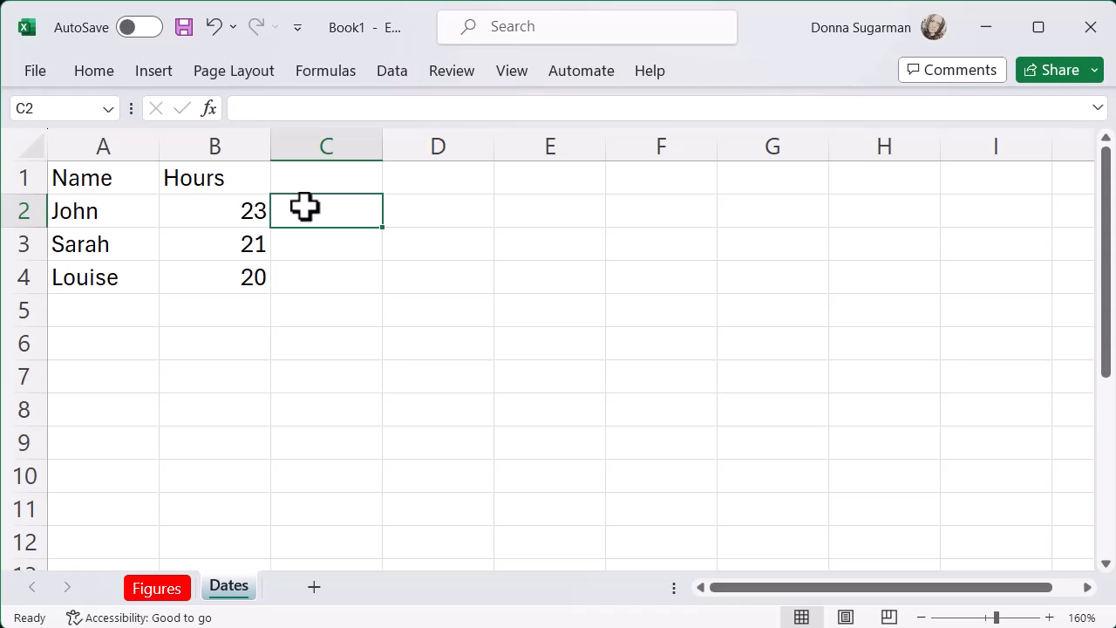
pyautogui.write('=')
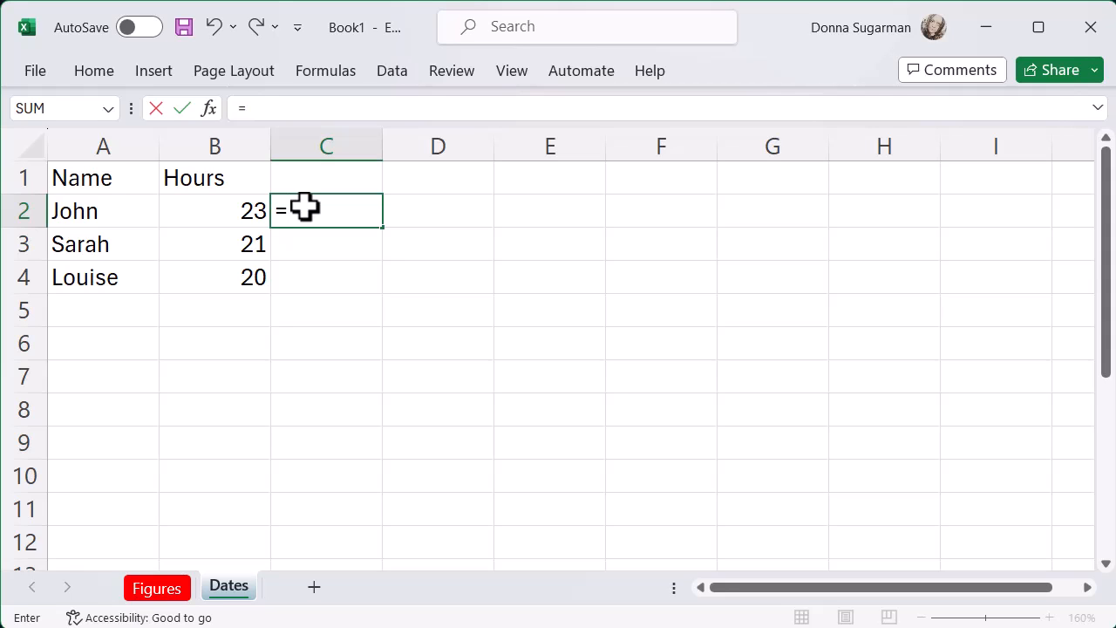
pyautogui.write('40')
pyautogui.write('-')
pyautogui.click(210, 206)
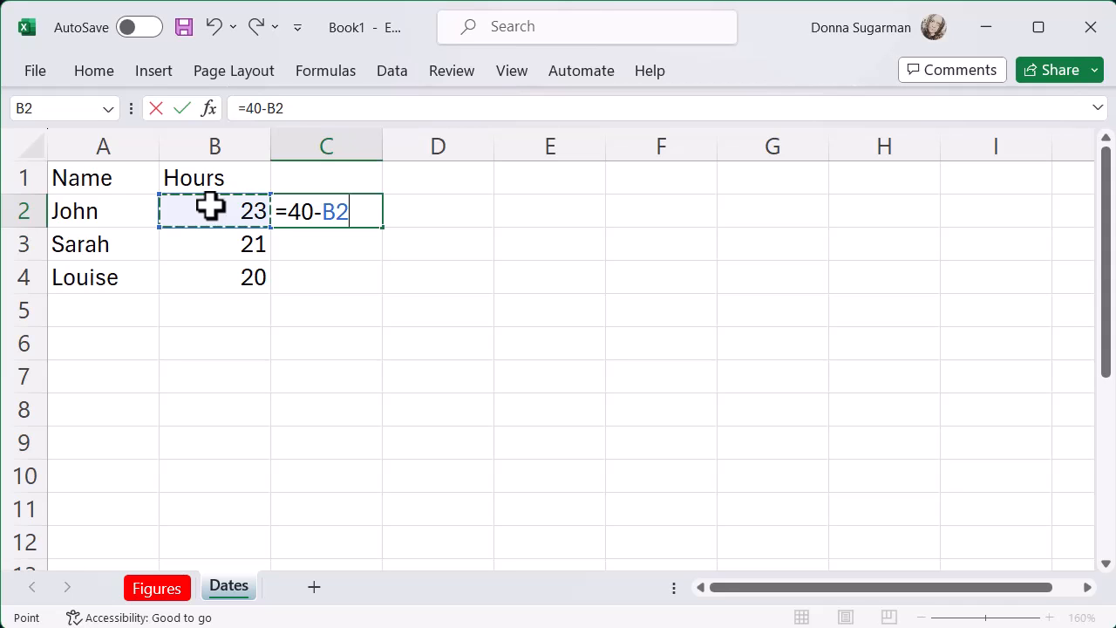
pyautogui.press('Return')
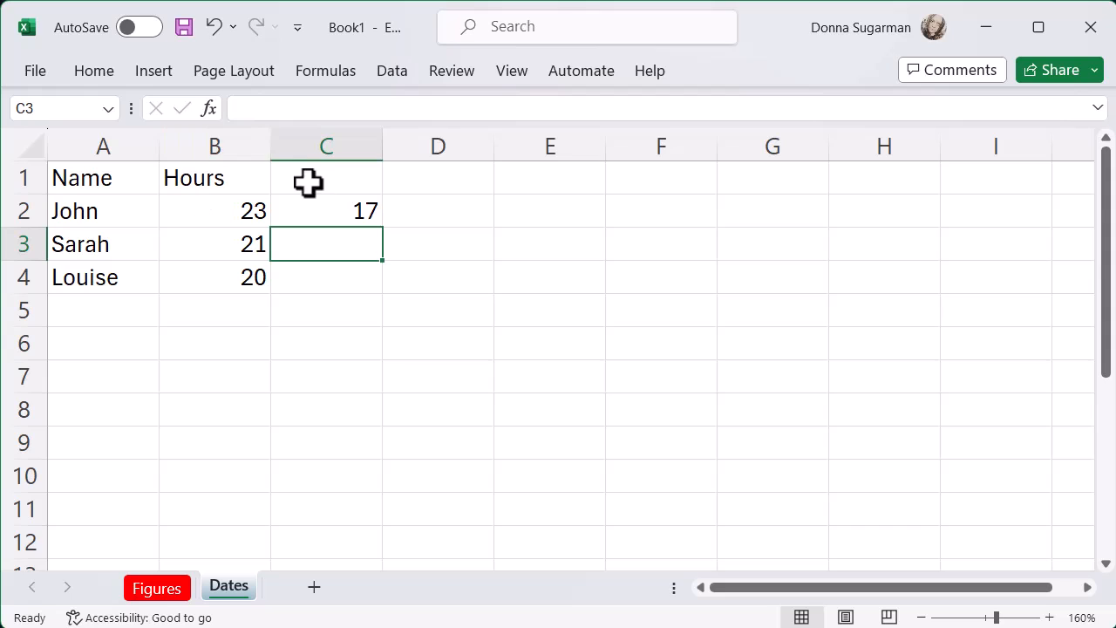
pyautogui.click(346, 213)
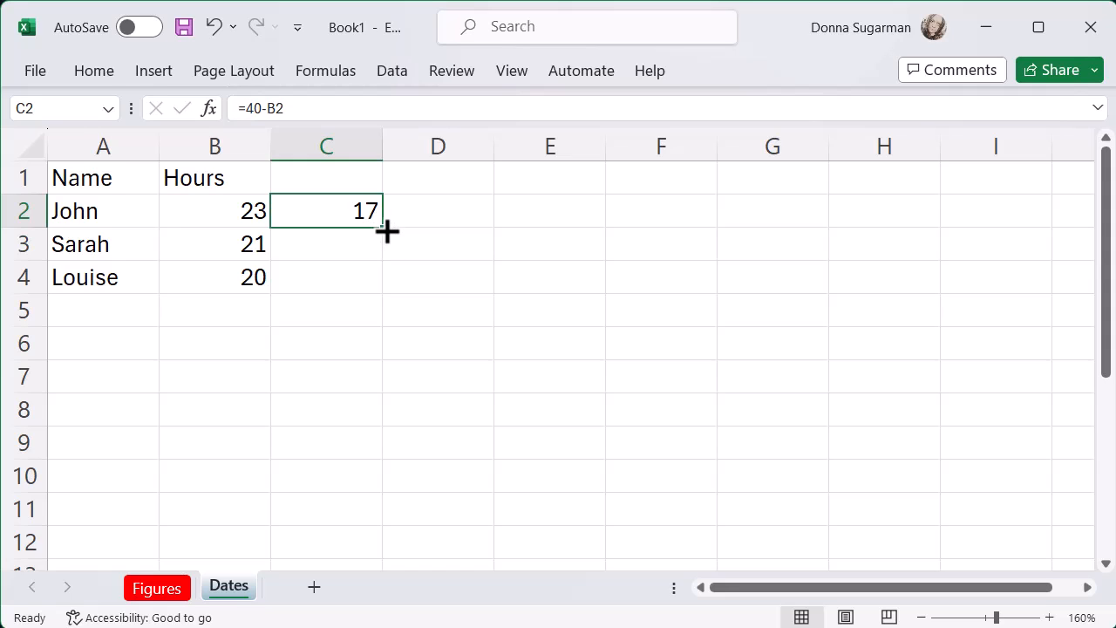
pyautogui.moveTo(387, 230); pyautogui.dragTo(374, 288)
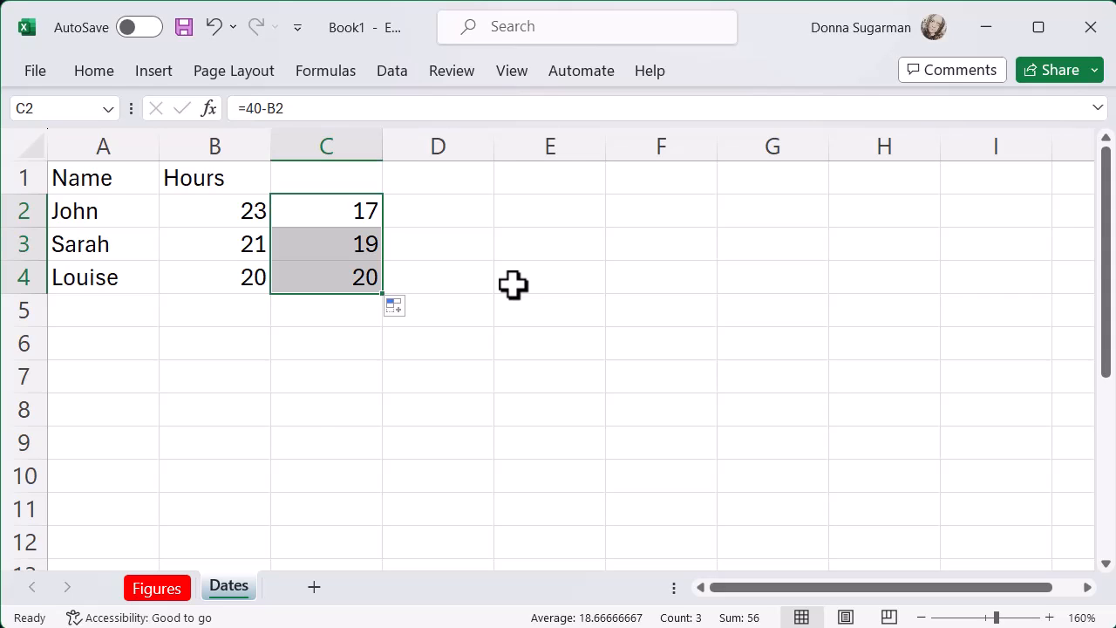
# - Enter the formula =30+40 in cell C7
pyautogui.click(300, 380)
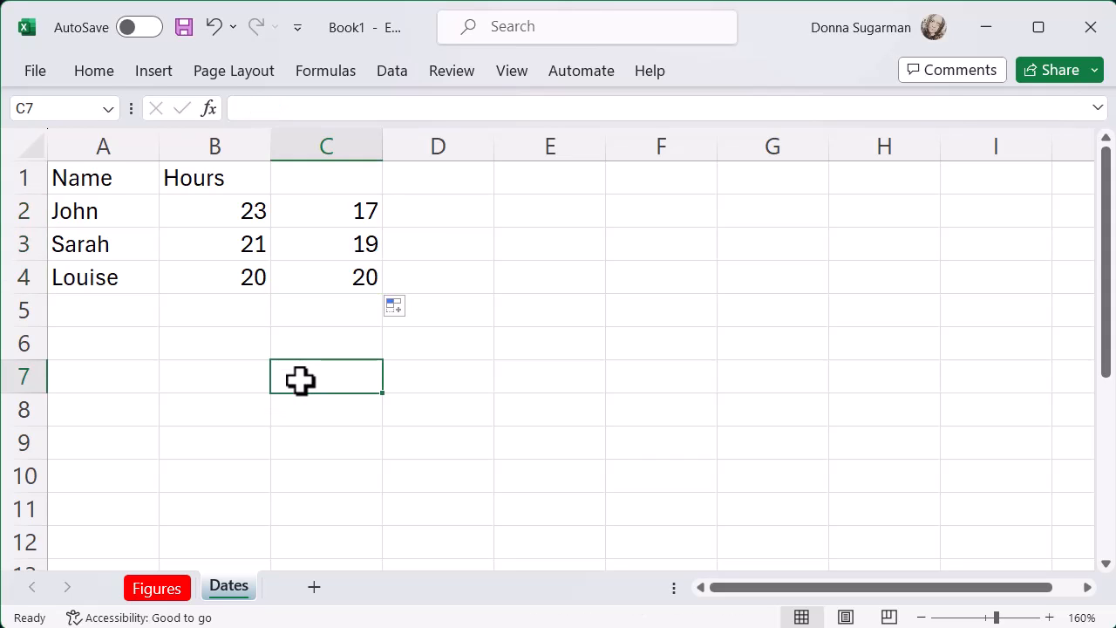
pyautogui.write('=3')
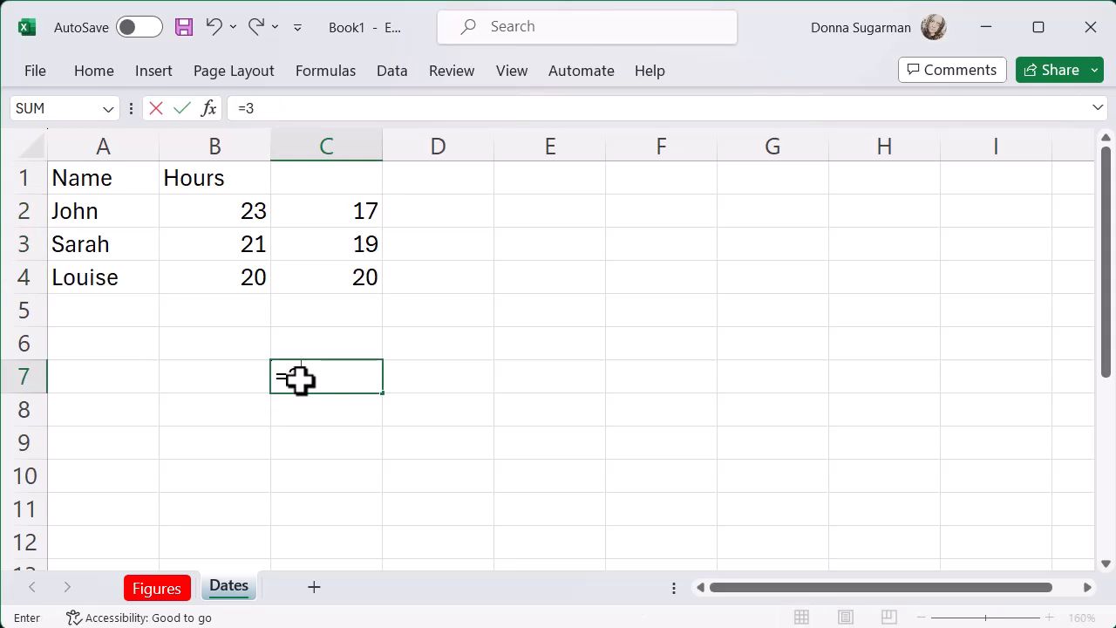
pyautogui.write('0+40')
pyautogui.press('Return')
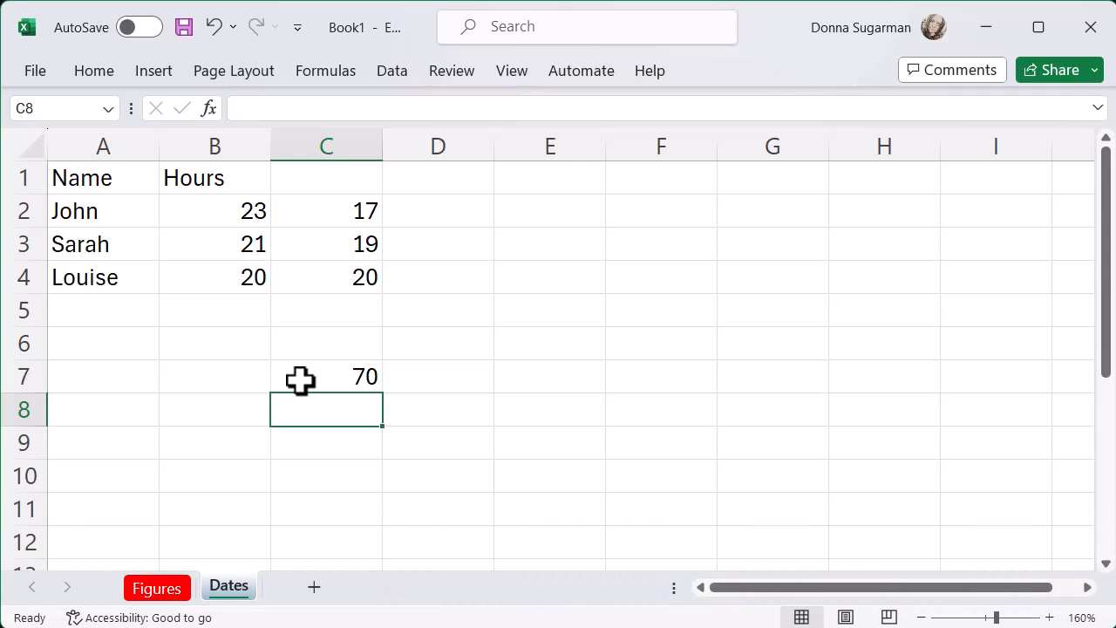
# - Set the print orientation of the Dates sheet to landscape
pyautogui.click(24, 74)
pyautogui.click(82, 452)
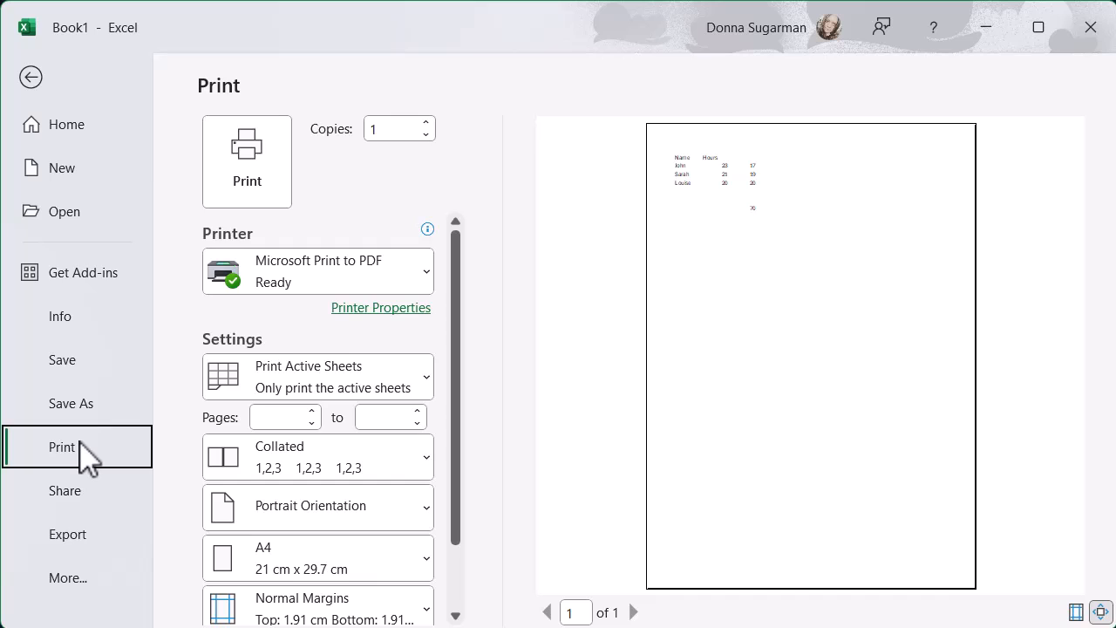
pyautogui.click(425, 524)
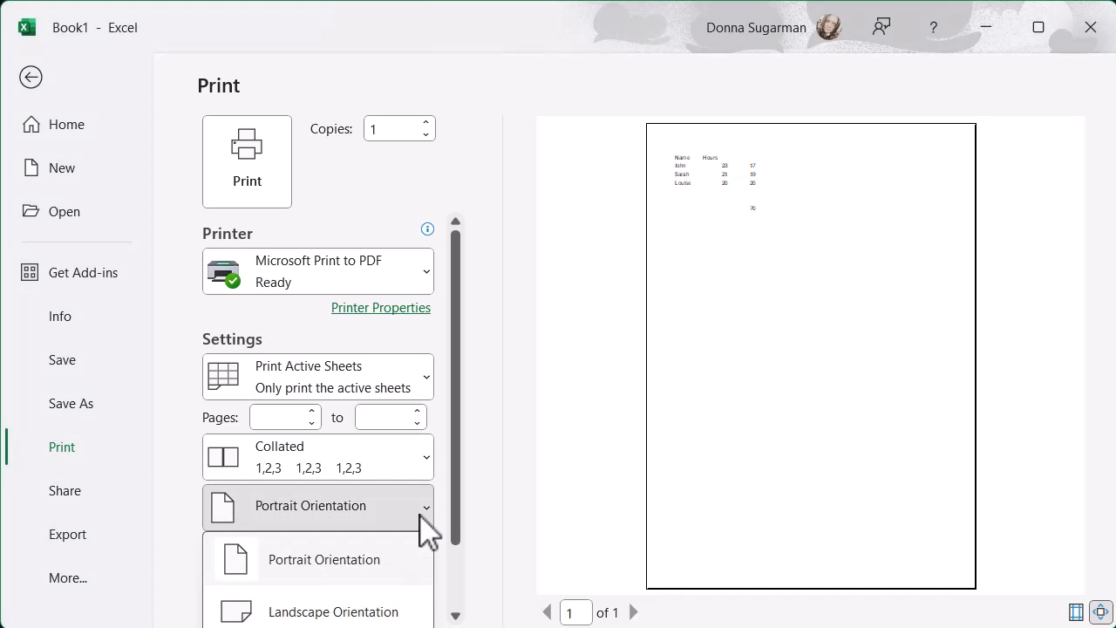
pyautogui.click(348, 613)
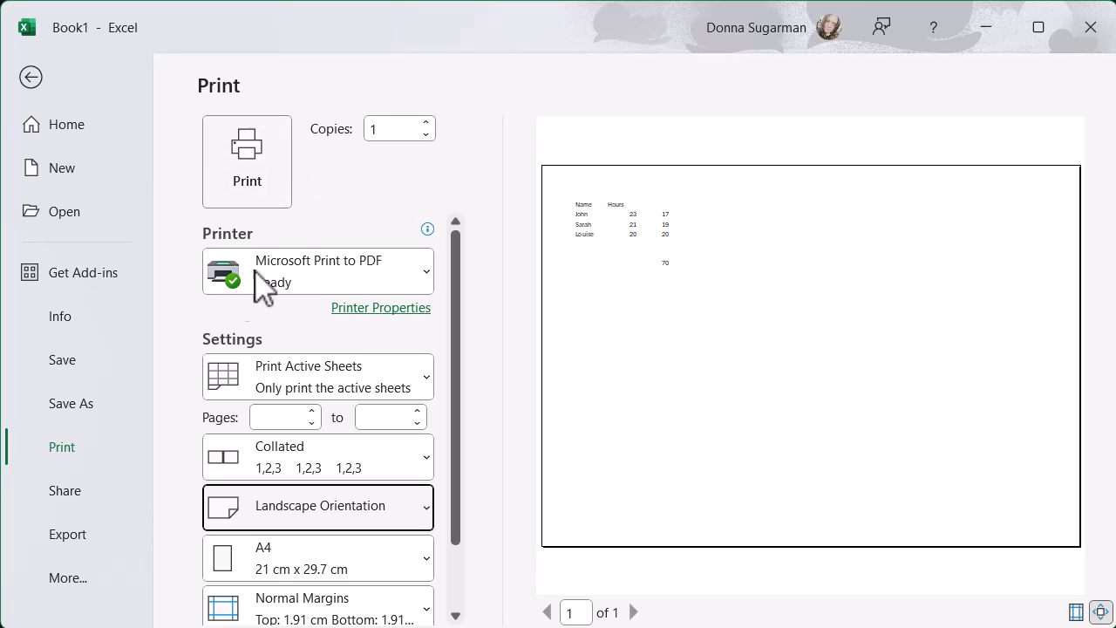
# - Examine the ways to share the workbook: OneDrive upload, attached Excel or PDF copy, and a link to the sheet
pyautogui.click(75, 497)
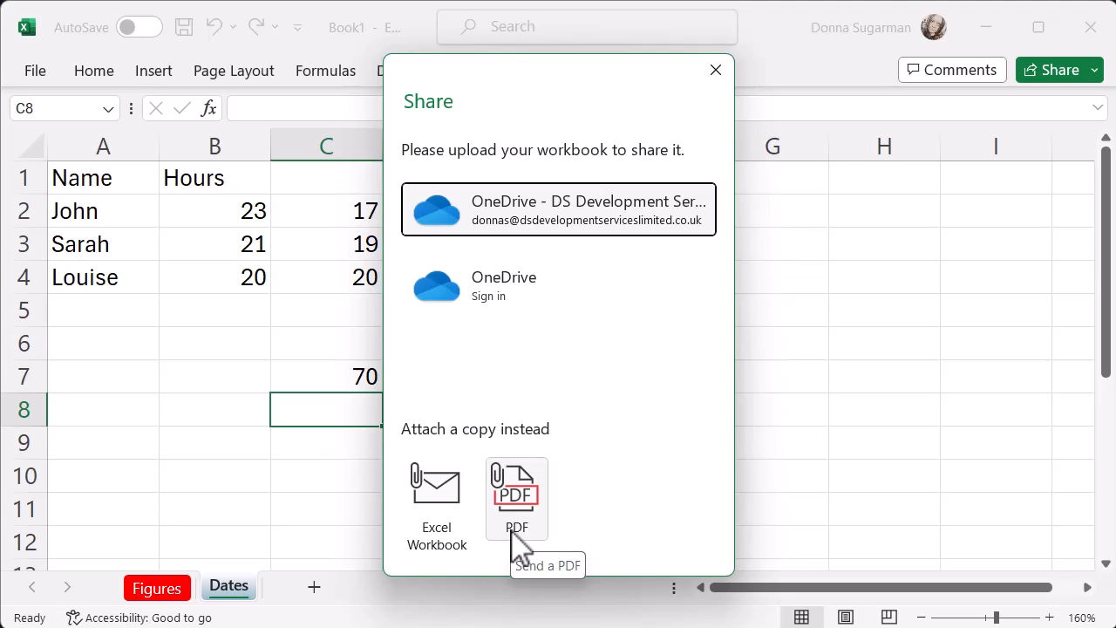
pyautogui.click(715, 72)
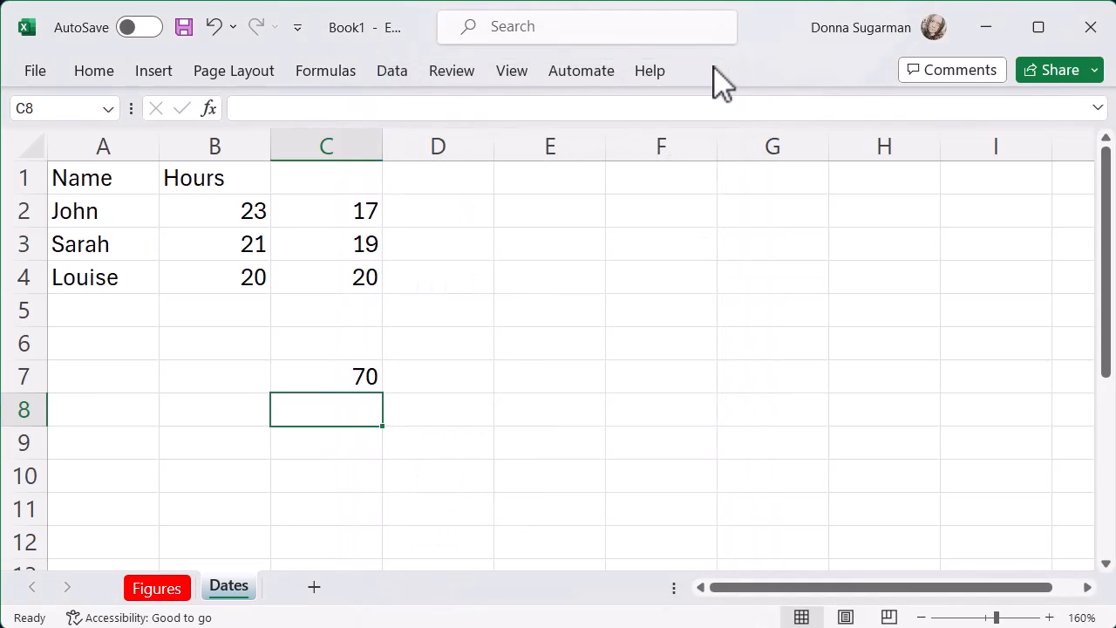
pyautogui.click(1095, 70)
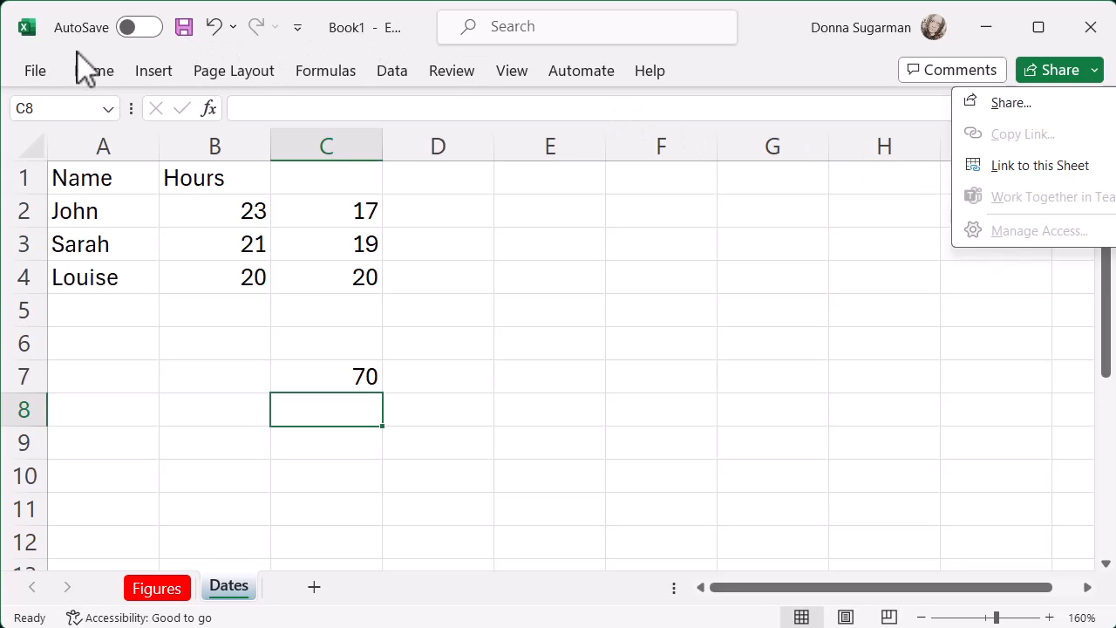
# - Open the workbook's file management view
pyautogui.click(35, 74)
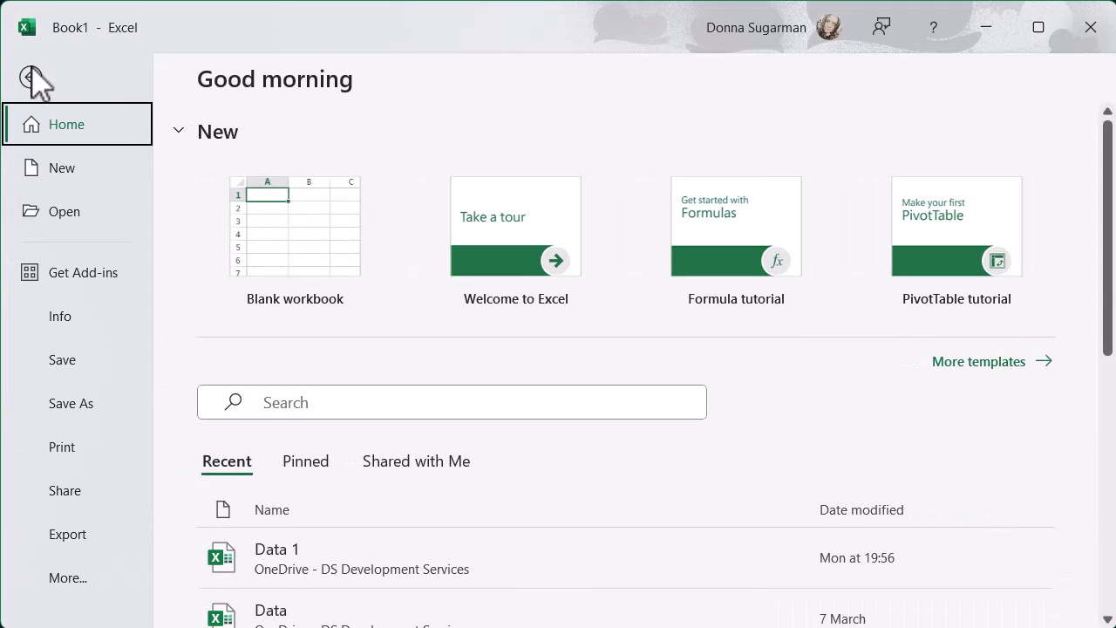